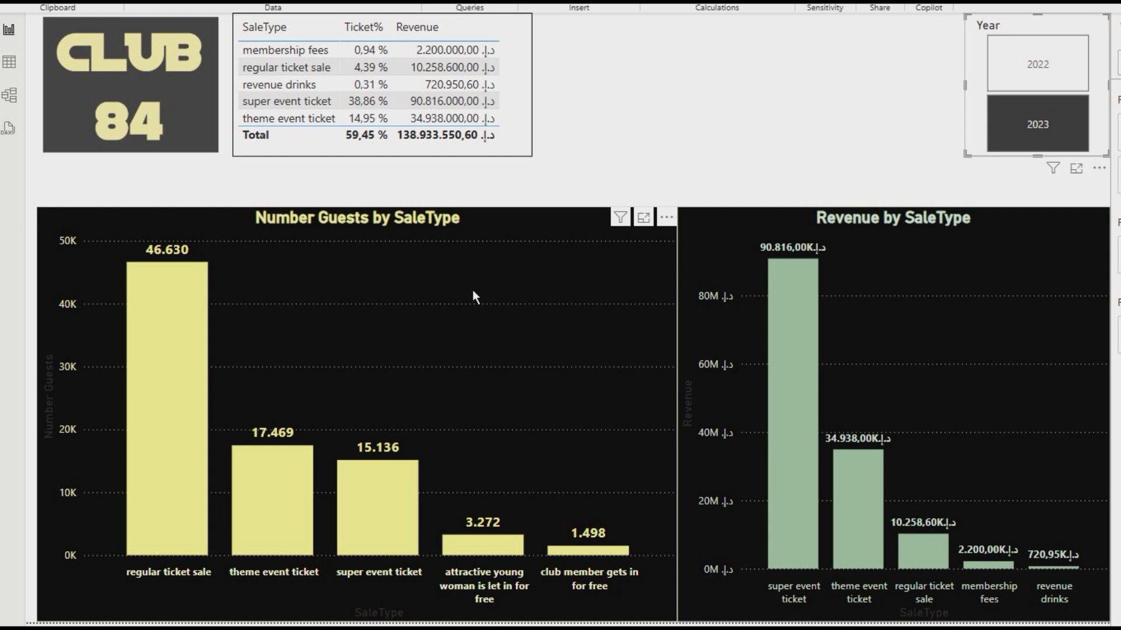
# - Compare the sale-type figures for 2022 and 2023 by switching the Year slicer between them, ending on 2023
pyautogui.click(1036, 69)
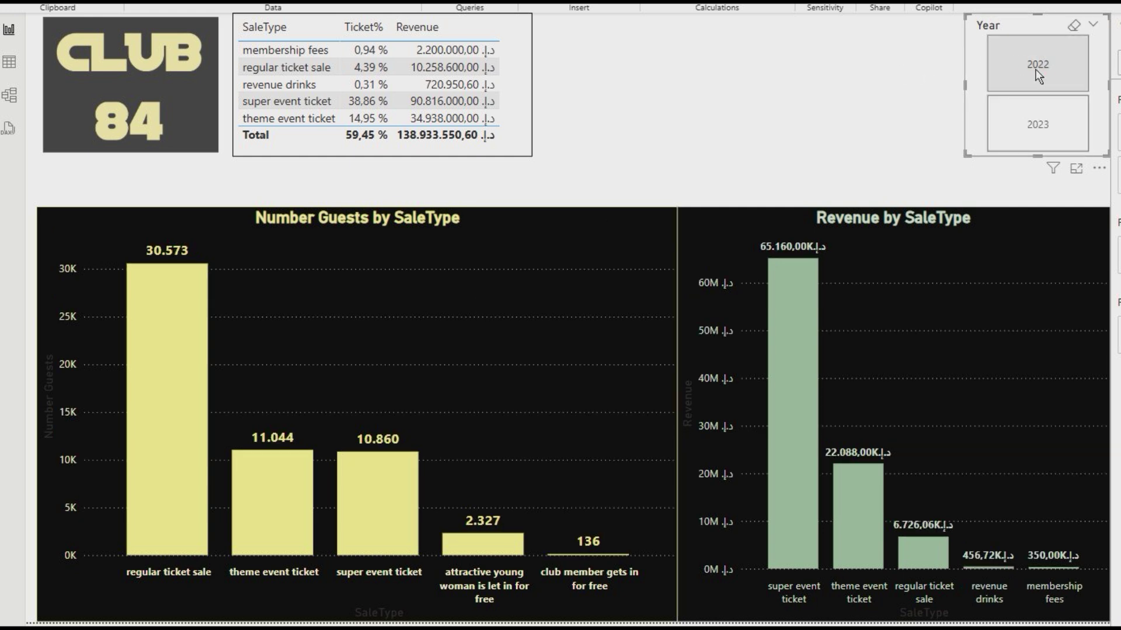
pyautogui.click(1040, 124)
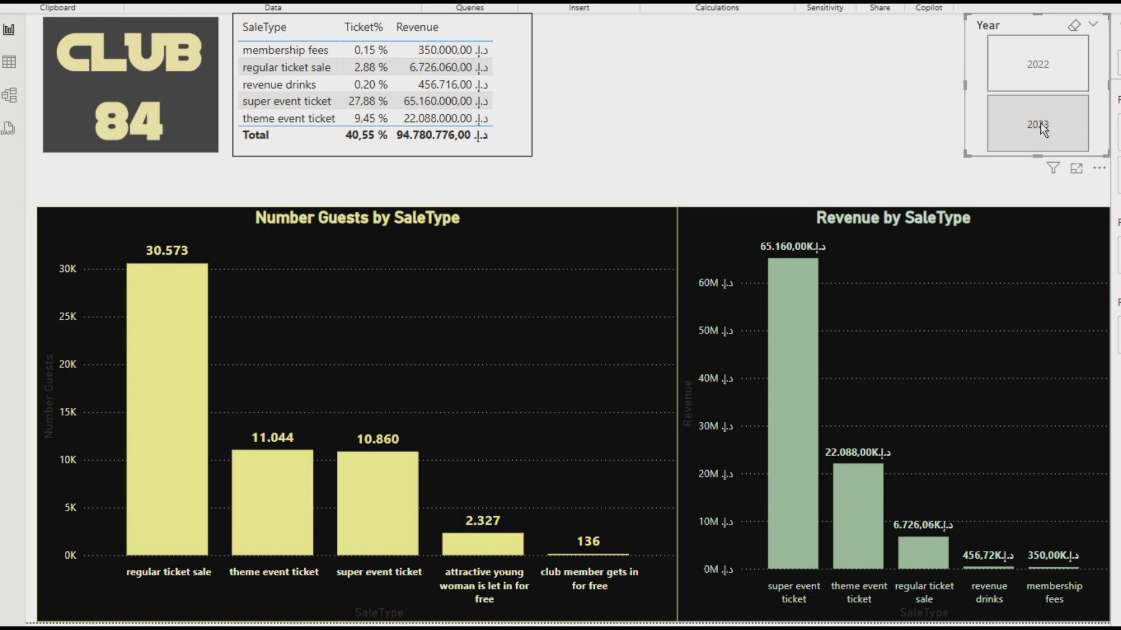
pyautogui.click(1031, 72)
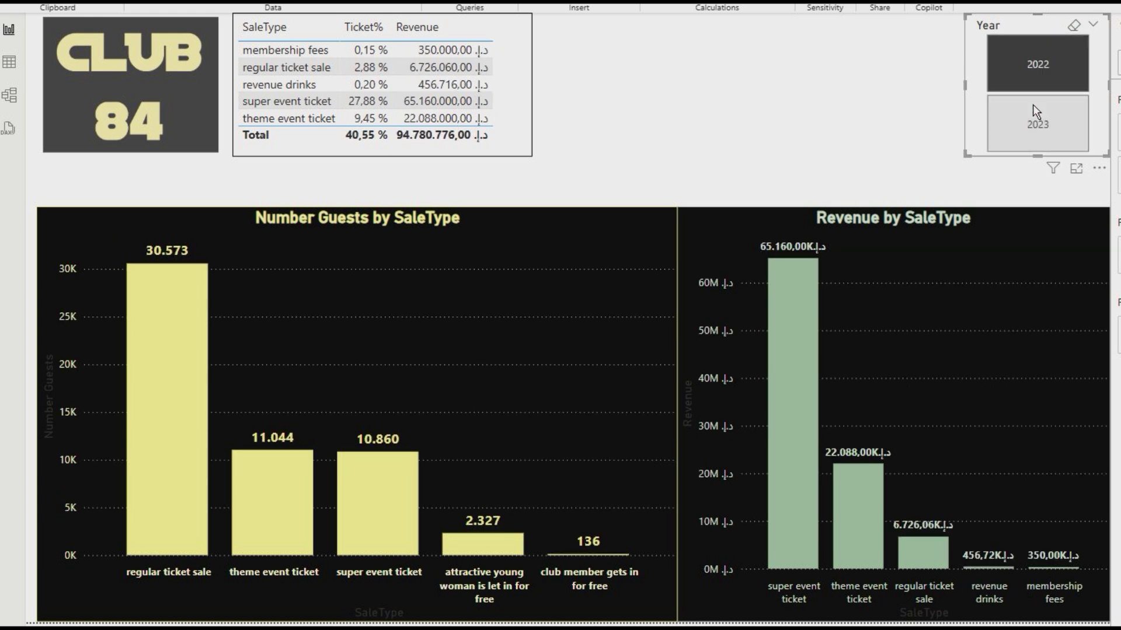
pyautogui.click(1034, 131)
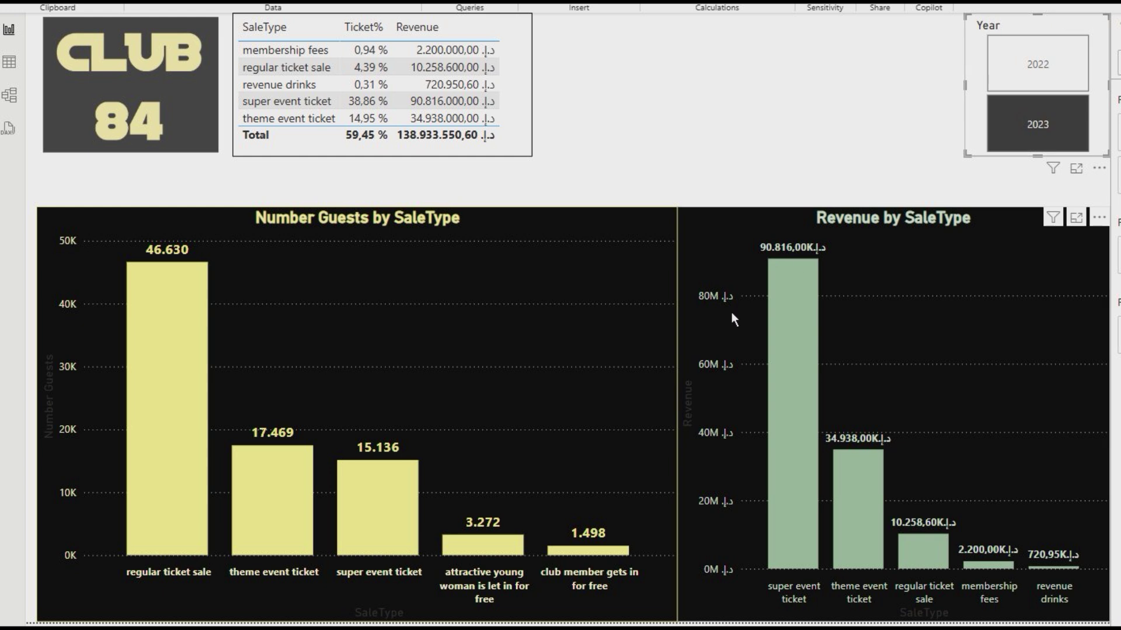
# - Inspect the guest numbers for each sale type in the Number Guests by SaleType chart, then select the Revenue by SaleType chart
pyautogui.moveTo(174, 414)
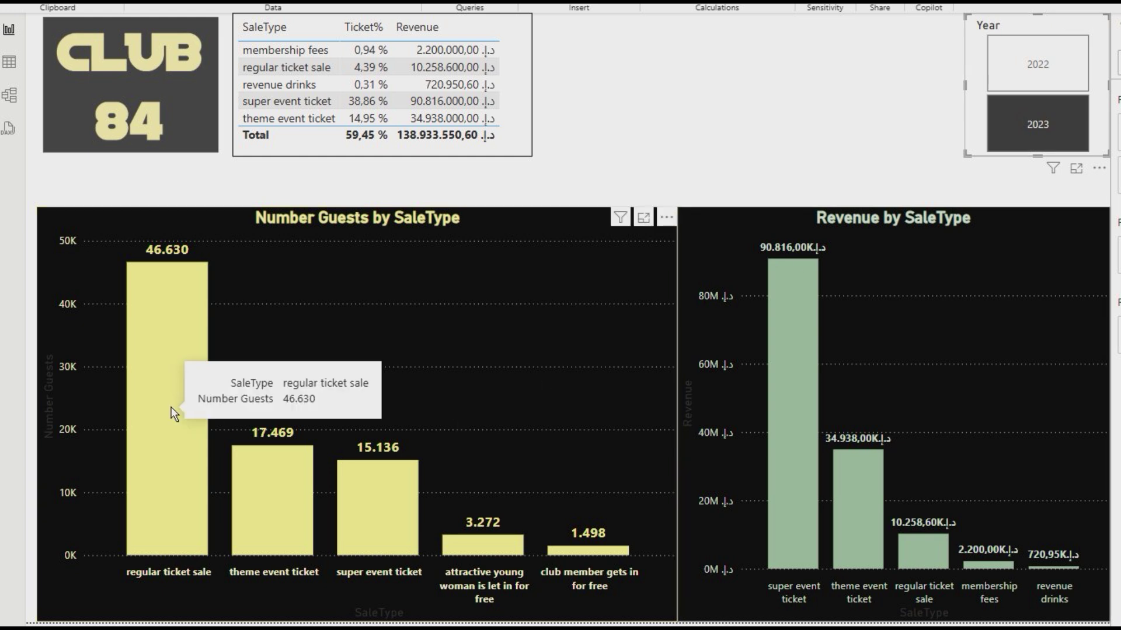
pyautogui.moveTo(357, 470)
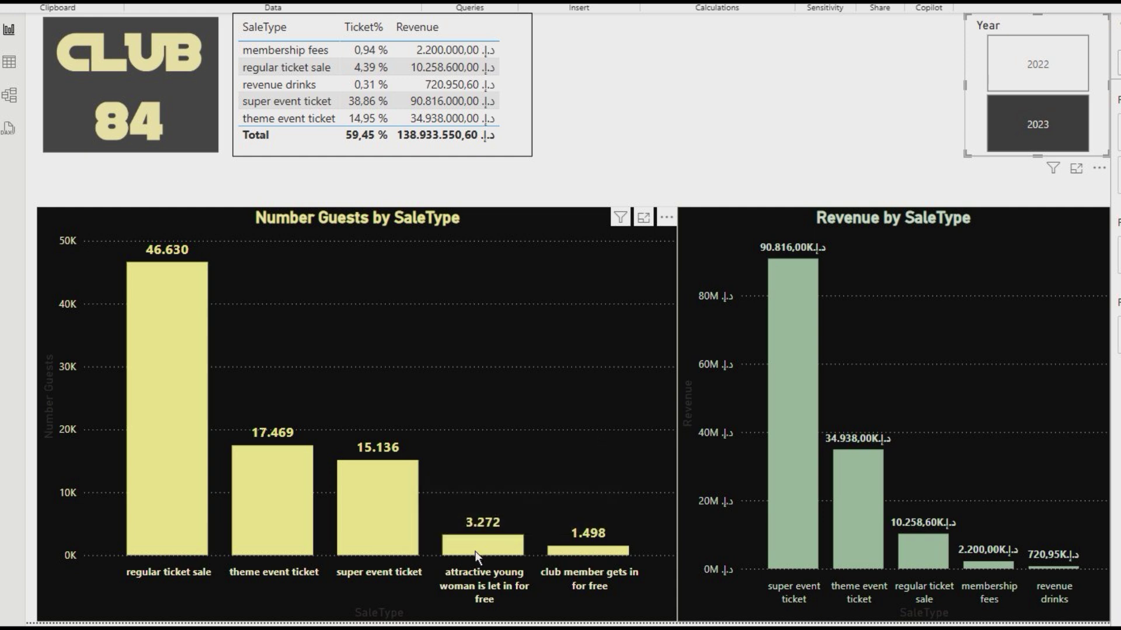
pyautogui.moveTo(476, 555)
pyautogui.moveTo(570, 549)
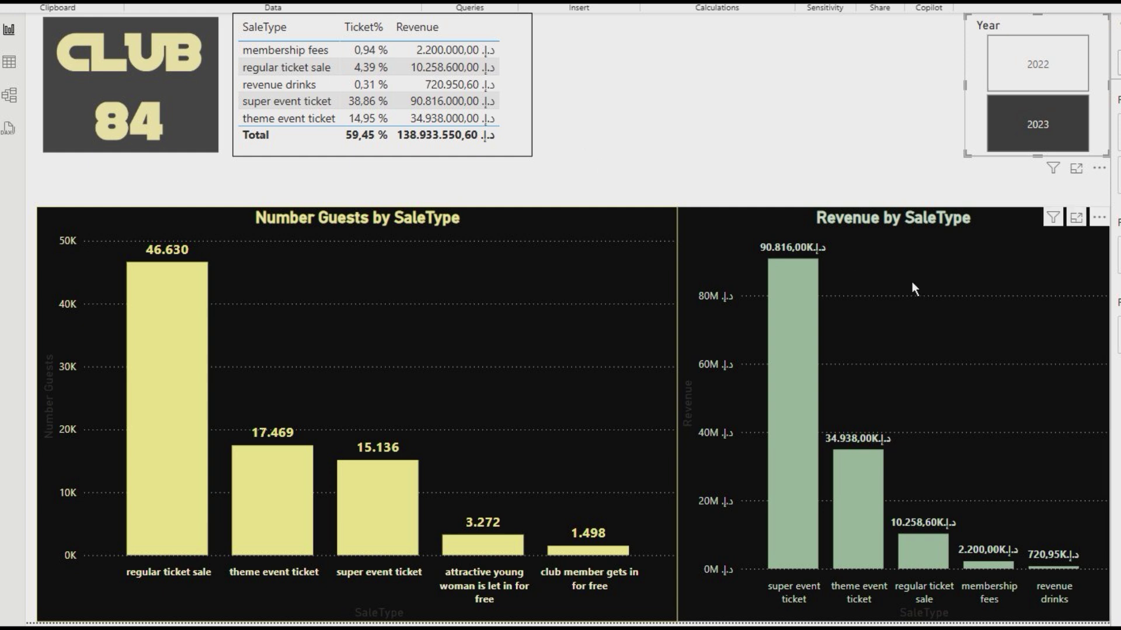
pyautogui.click(942, 336)
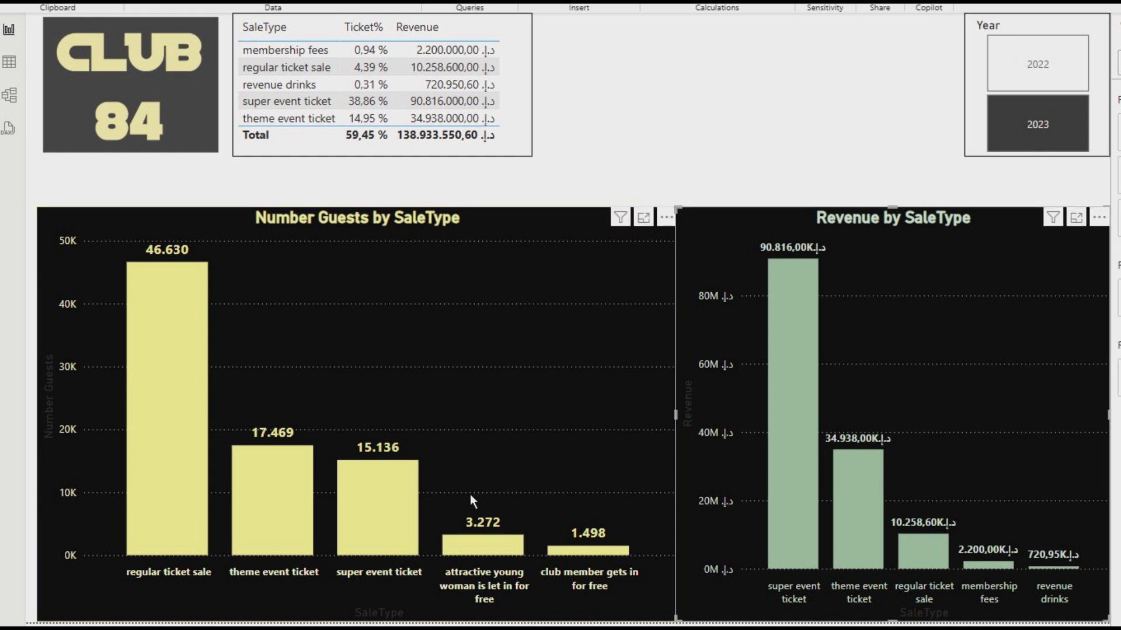
# - Compare super event ticket guests with revenue by cross-highlighting that sale type from the revenue chart, and clear the highlight
pyautogui.moveTo(379, 533)
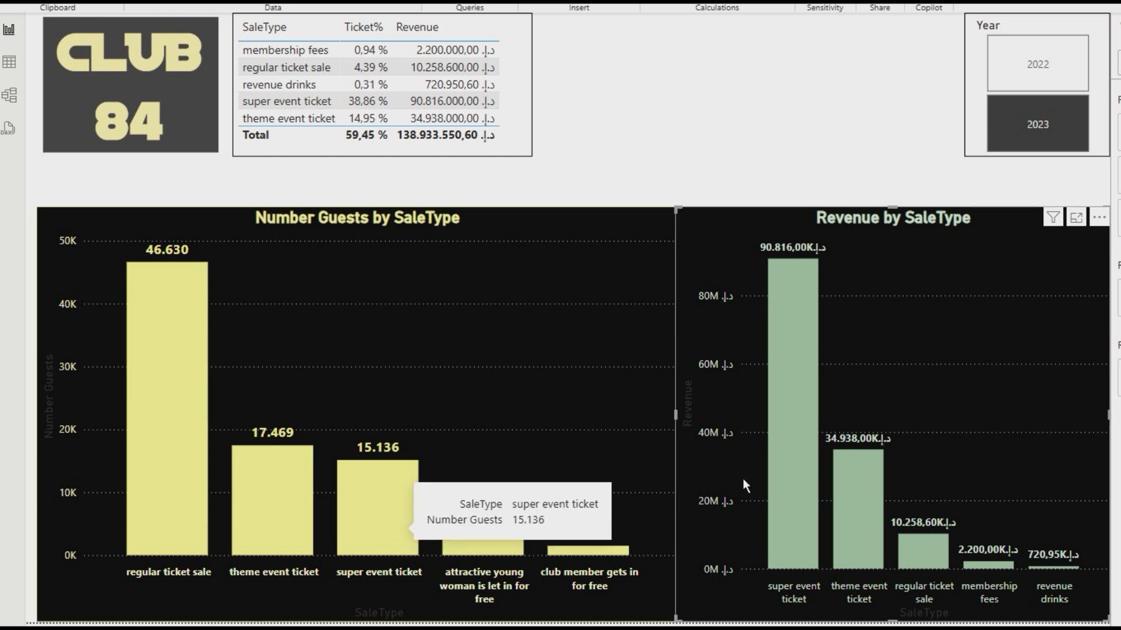
pyautogui.click(788, 461)
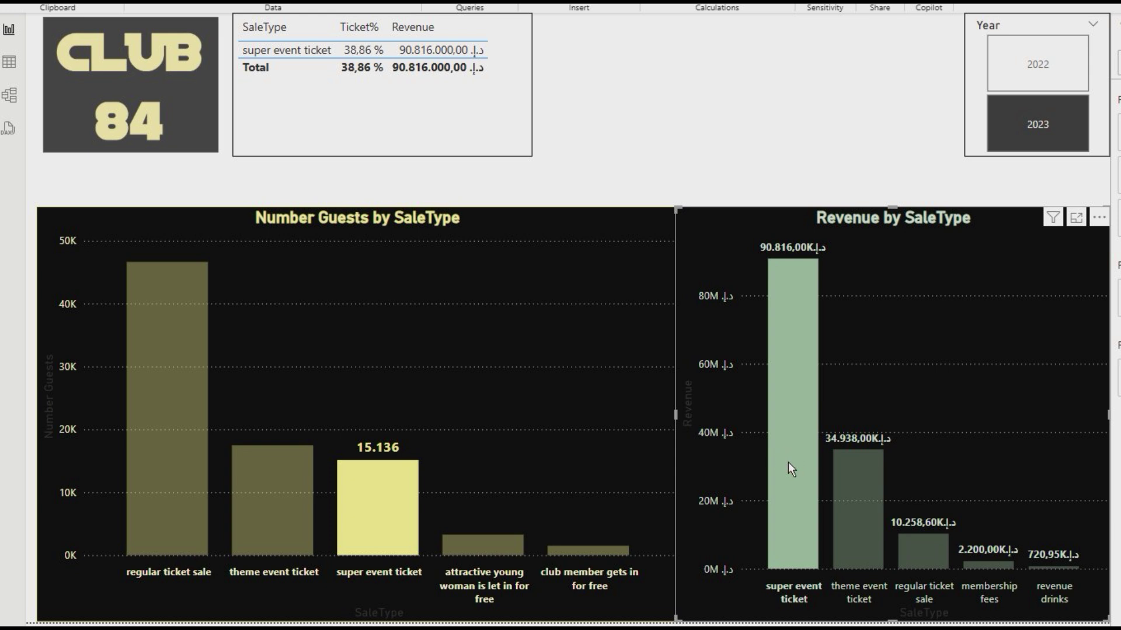
pyautogui.click(788, 462)
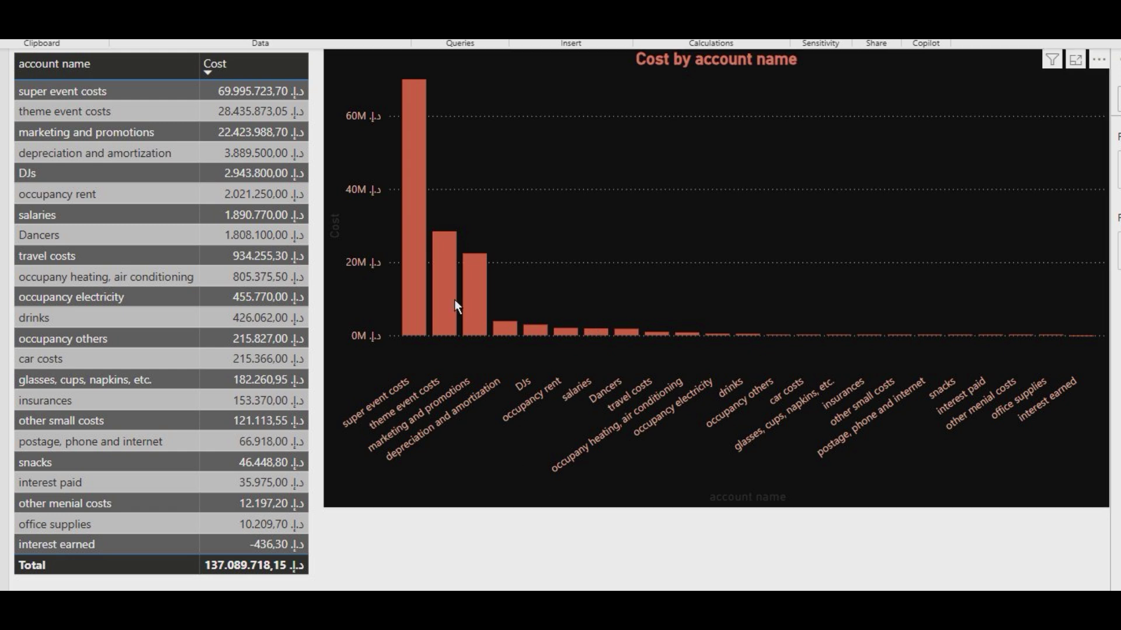
# - Examine the largest cost items in the Cost by account name chart and the Costs by Cost Group chart
pyautogui.moveTo(479, 325)
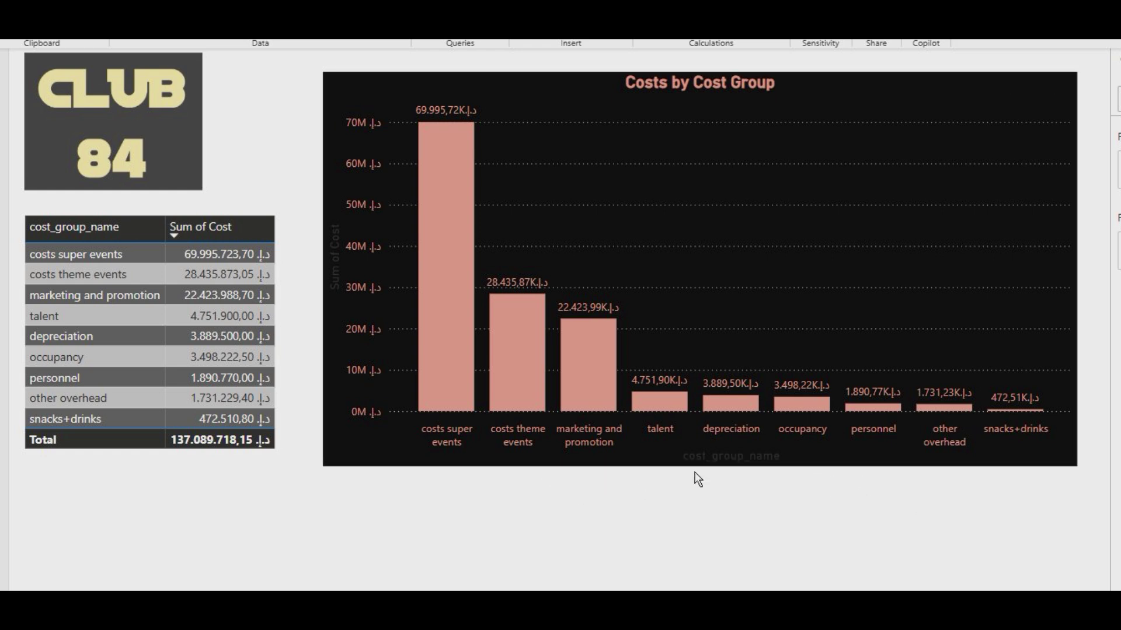
pyautogui.click(708, 458)
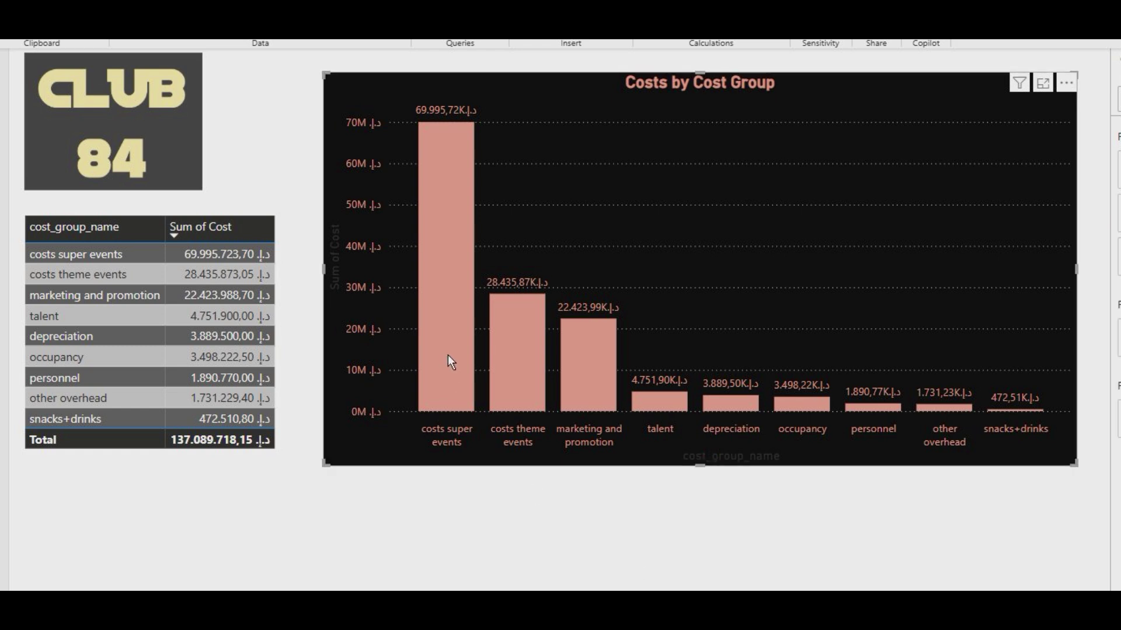
pyautogui.moveTo(448, 356)
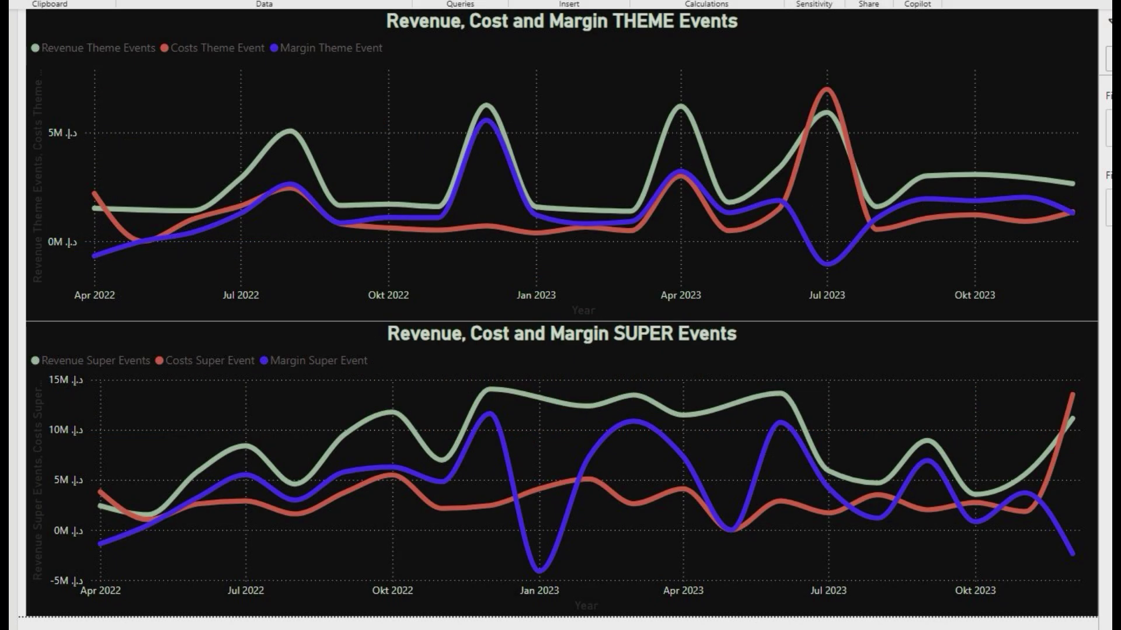
# - Examine the margin low points in the theme event chart at July 2023 and the super event chart at January 2023
pyautogui.moveTo(627, 96)
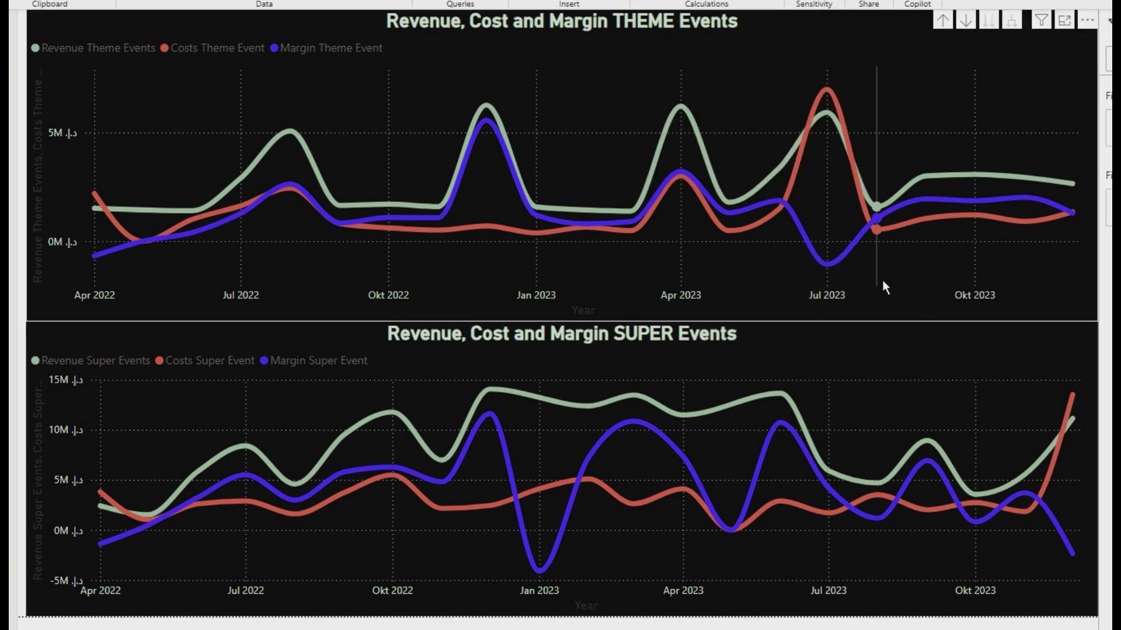
pyautogui.moveTo(883, 282)
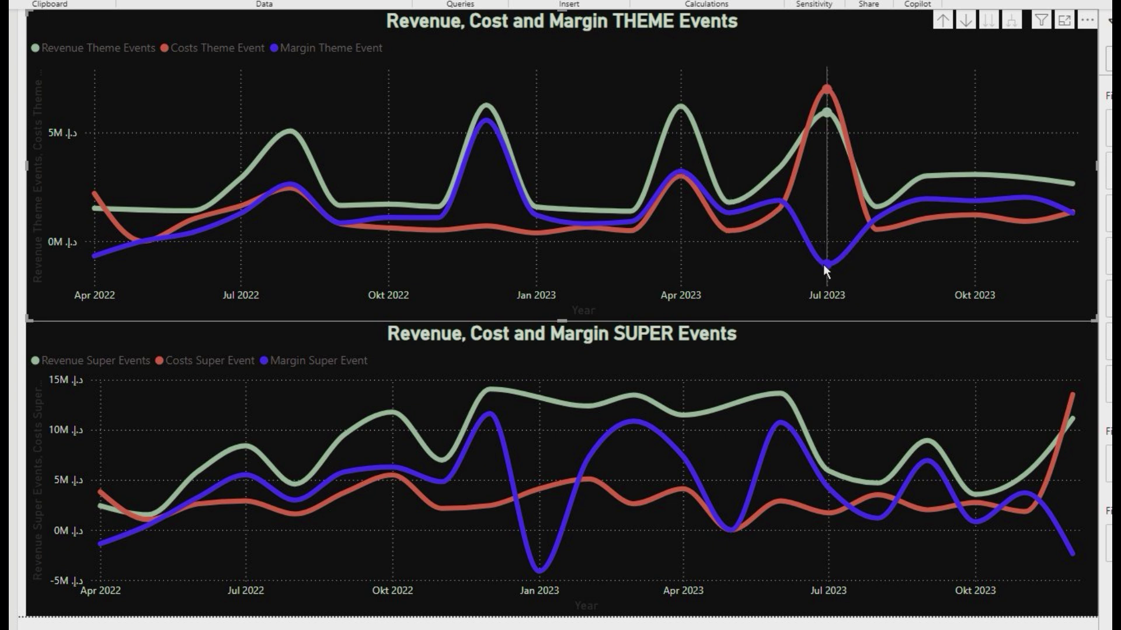
pyautogui.moveTo(824, 265)
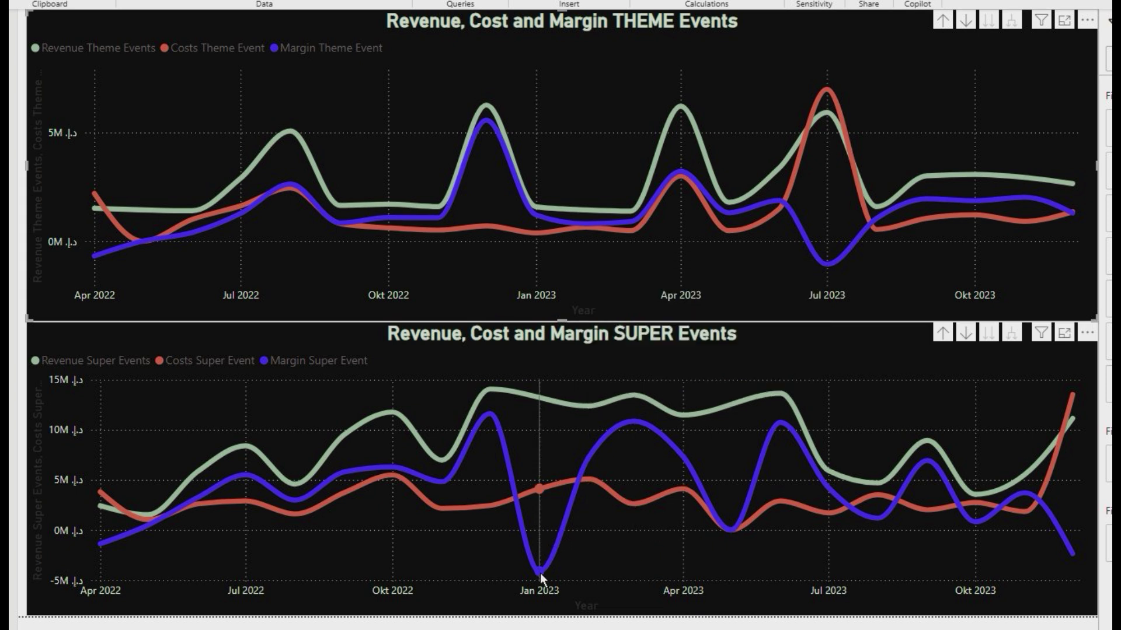
pyautogui.moveTo(541, 573)
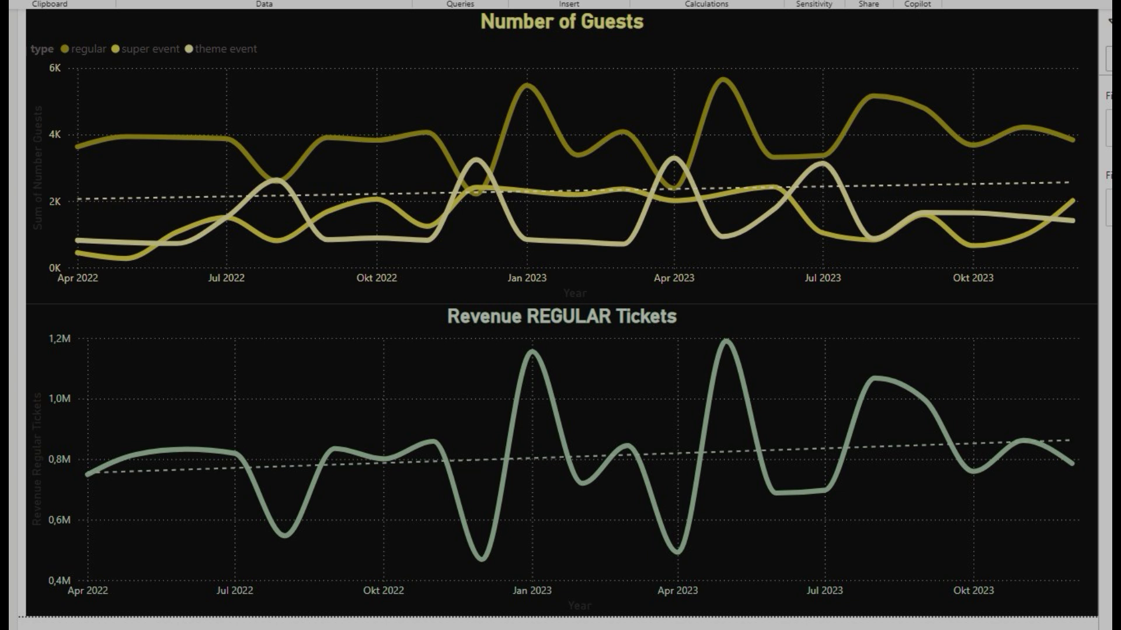
# - Highlight the theme event and super event lines in the Number of Guests chart and inspect monthly regular ticket revenue
pyautogui.click(527, 87)
pyautogui.click(488, 175)
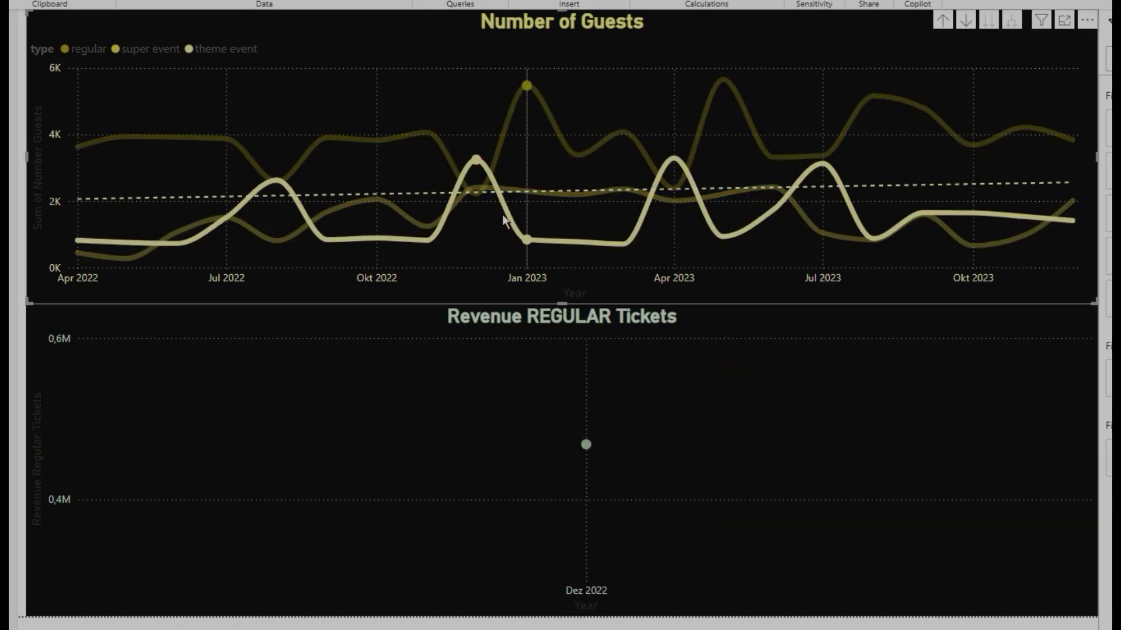
pyautogui.click(551, 192)
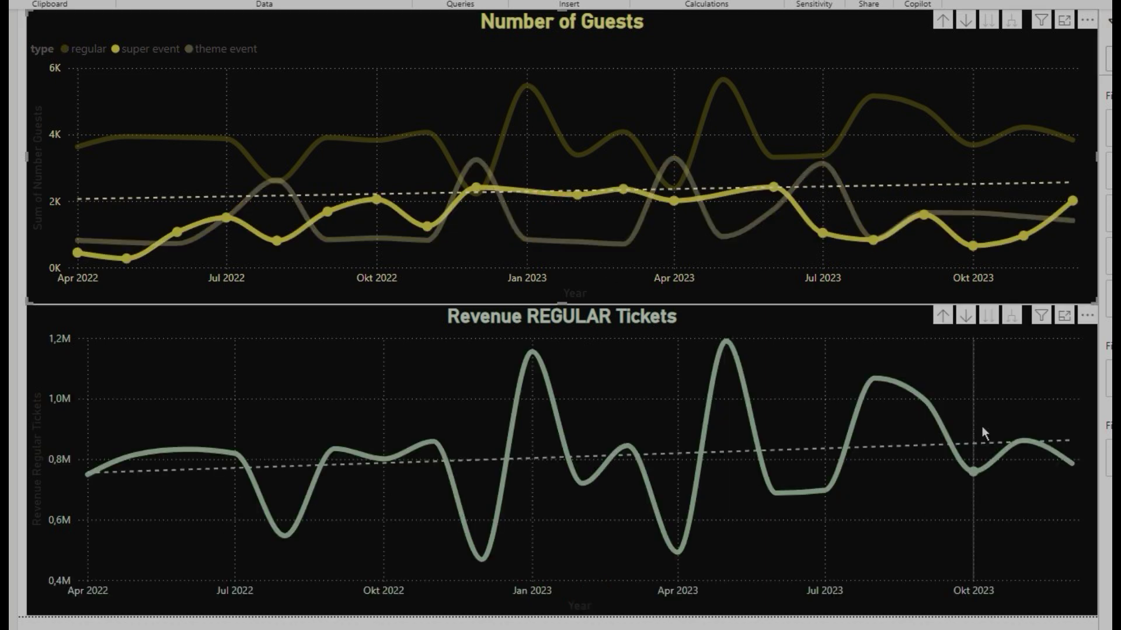
pyautogui.moveTo(750, 411)
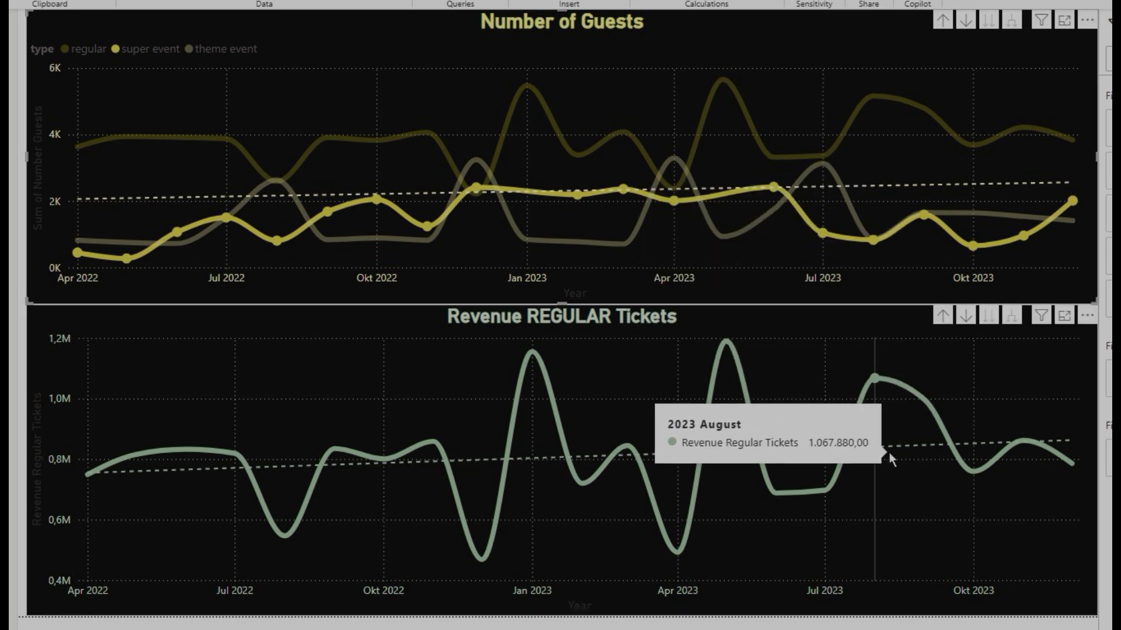
pyautogui.moveTo(890, 452)
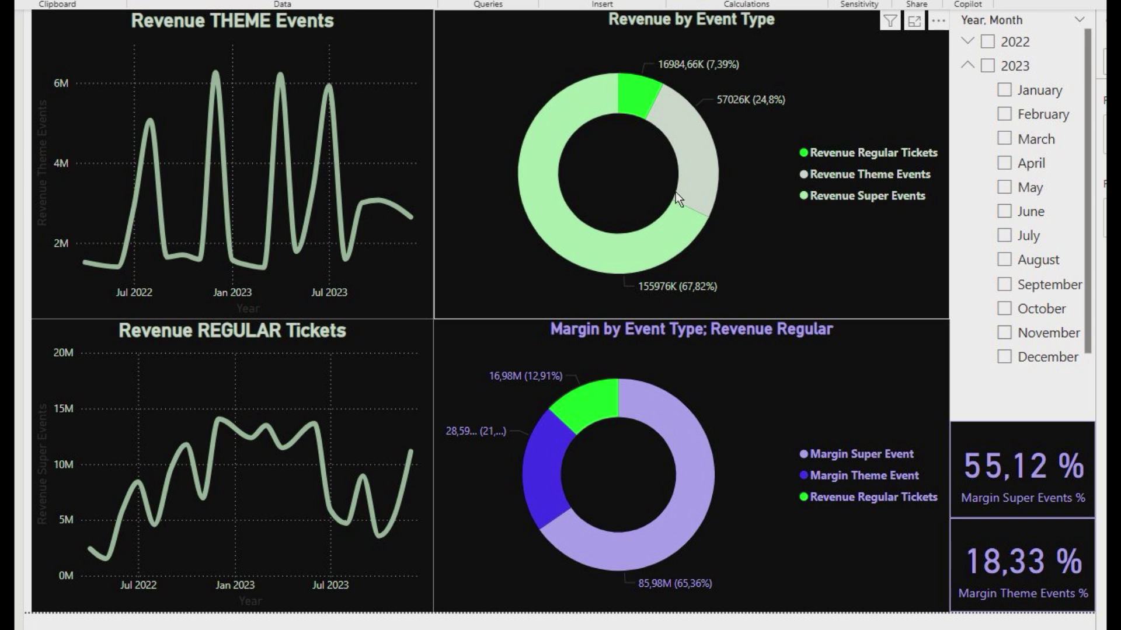
# - Highlight the theme event and regular ticket segments of the Revenue by Event Type donut, and clear the highlight
pyautogui.moveTo(565, 108)
pyautogui.click(624, 255)
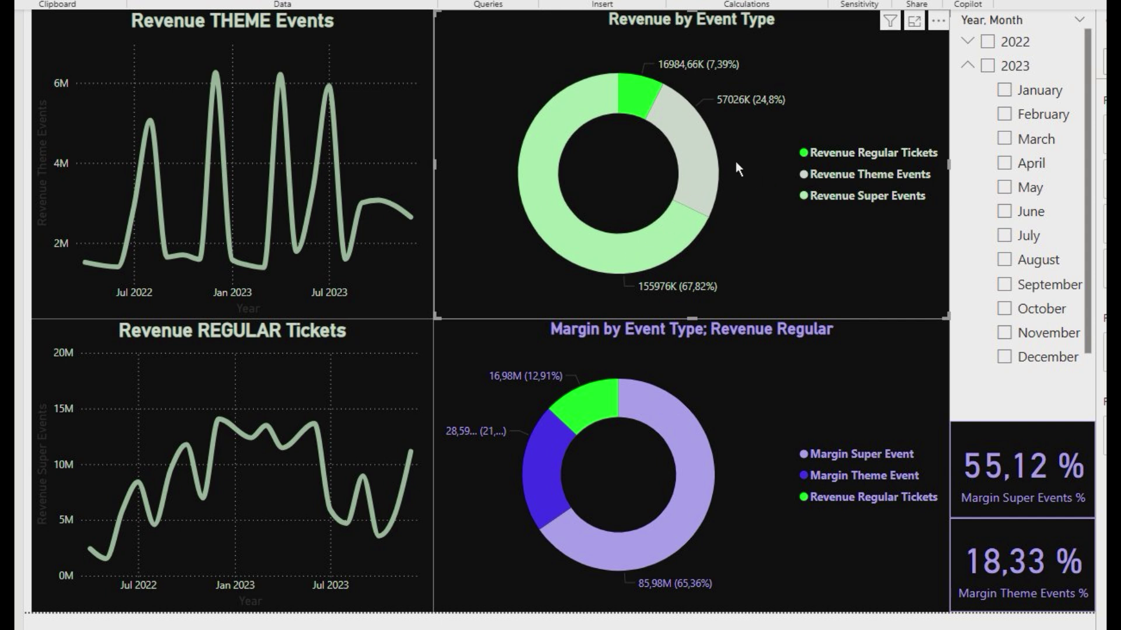
pyautogui.click(712, 159)
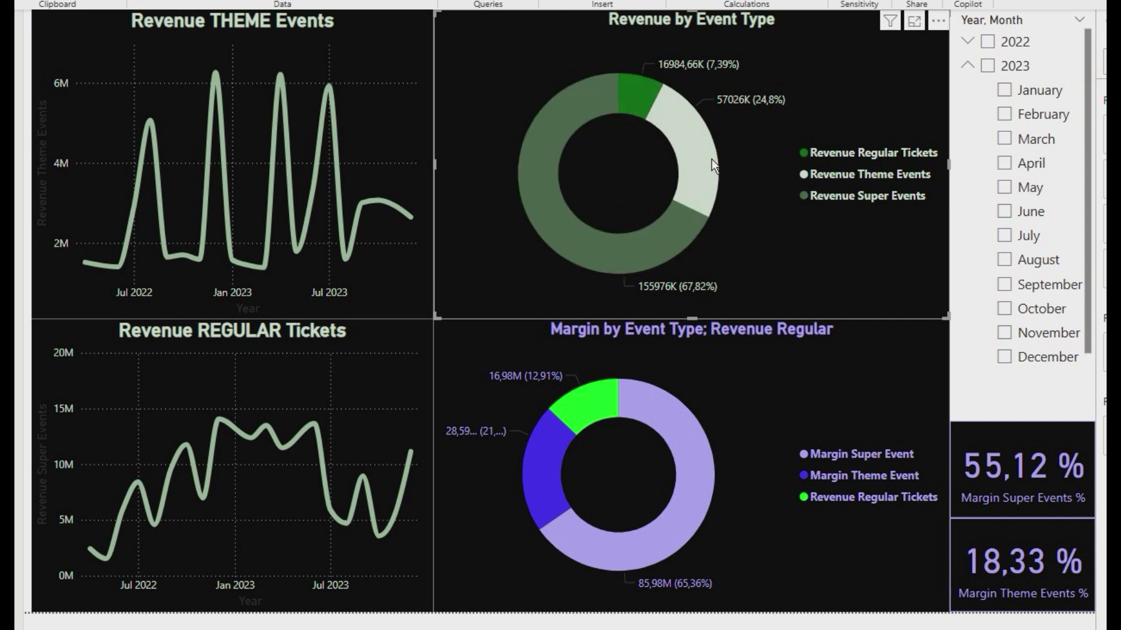
pyautogui.click(640, 93)
pyautogui.click(644, 103)
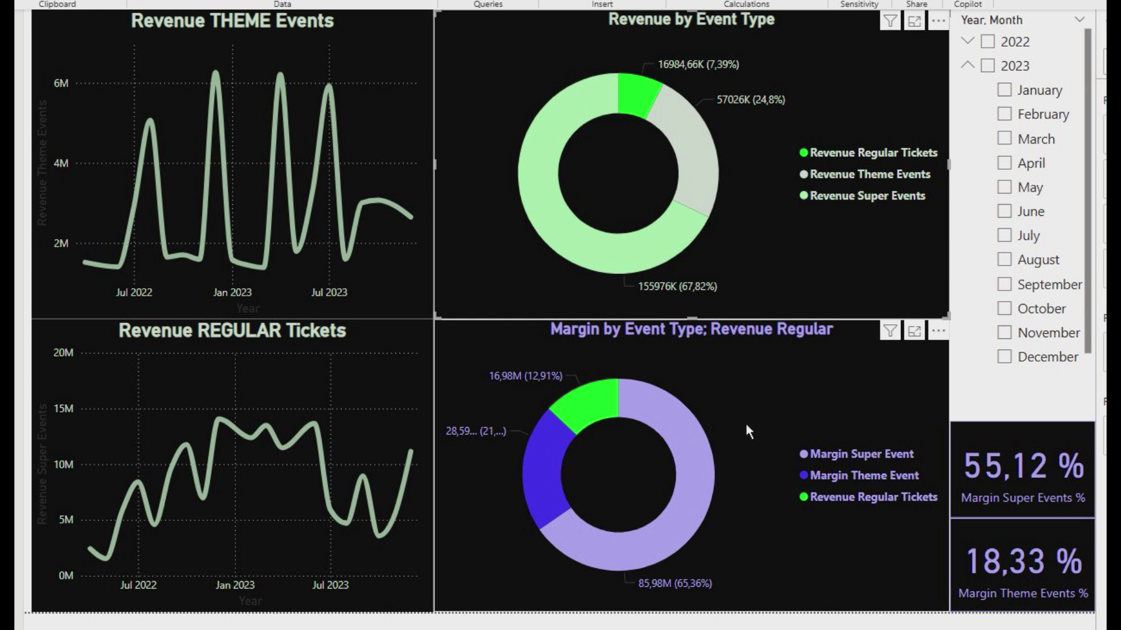
# - Highlight super event margin, theme event margin and regular ticket revenue in turn in the margin donut, and clear the highlight
pyautogui.click(698, 454)
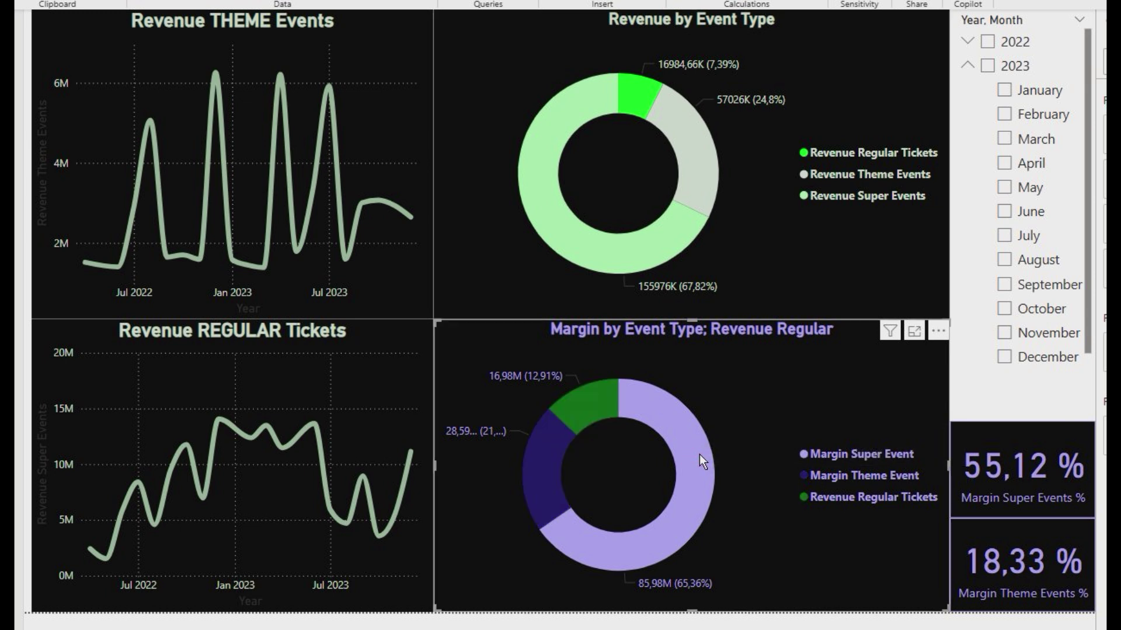
pyautogui.click(549, 489)
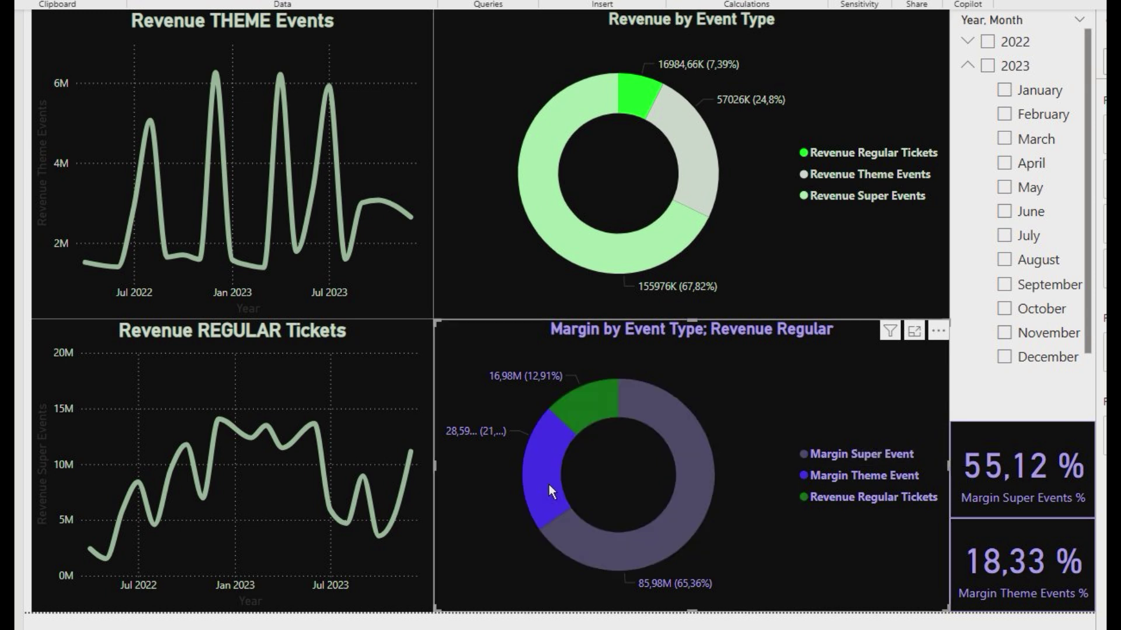
pyautogui.click(590, 407)
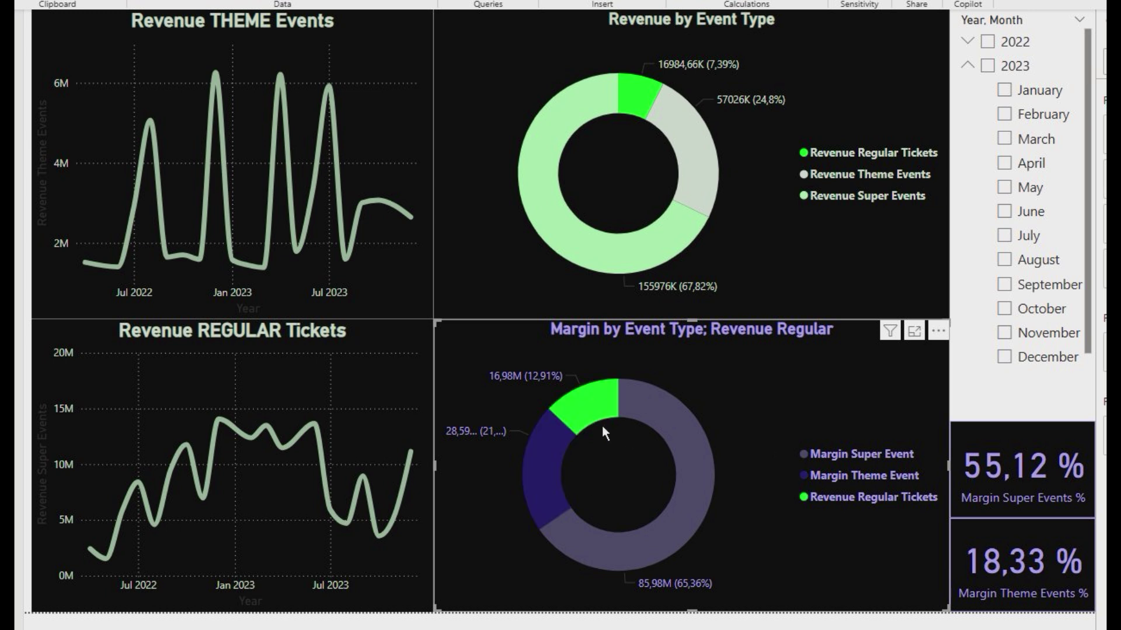
pyautogui.click(579, 408)
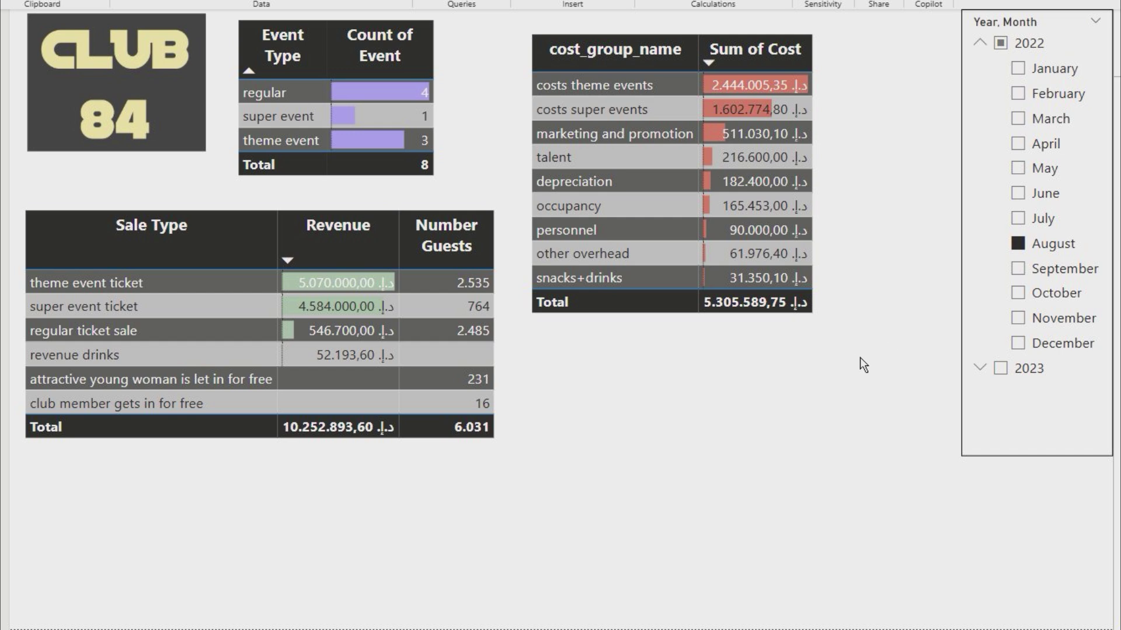
# - View the event, sales and cost tables for July, June, October and November 2022, filtering one month at a time
pyautogui.click(1017, 218)
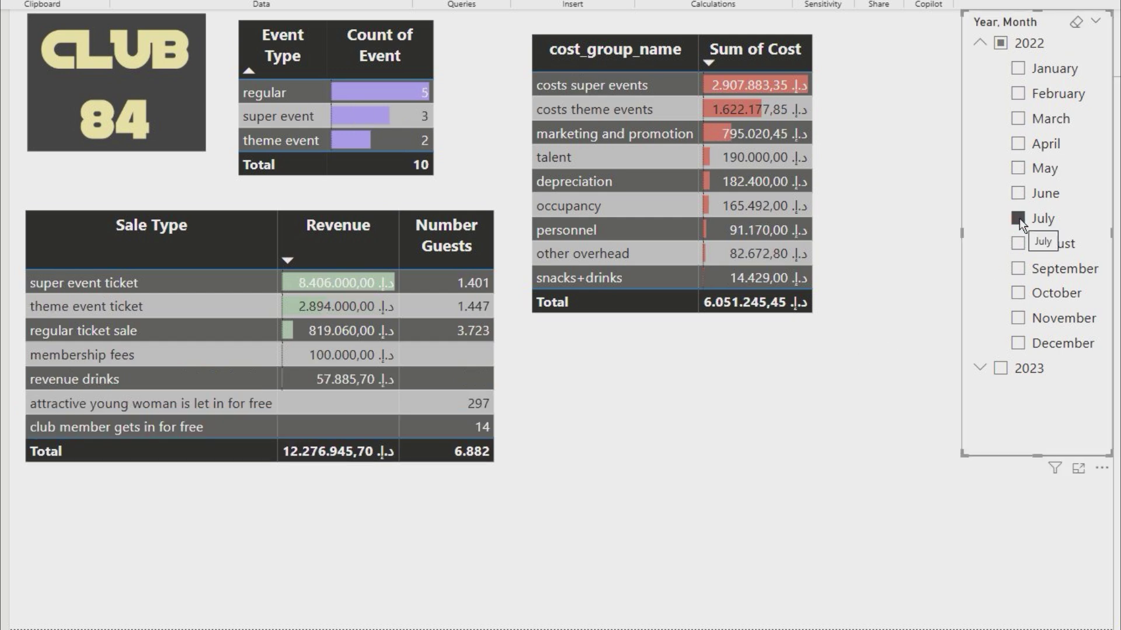
pyautogui.click(1018, 194)
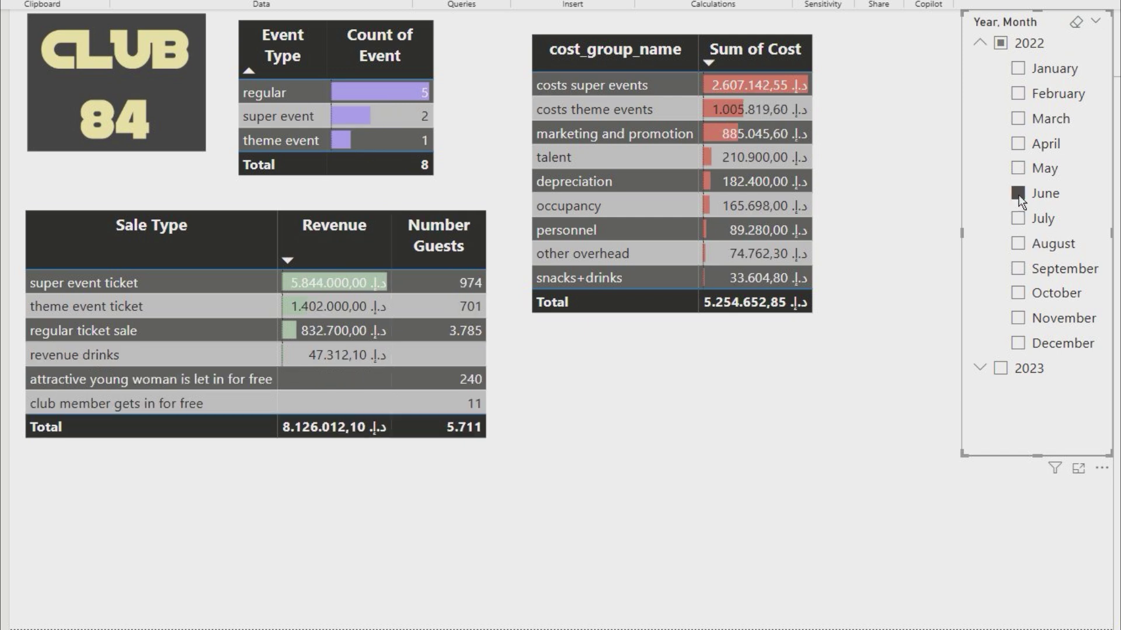
pyautogui.click(1019, 294)
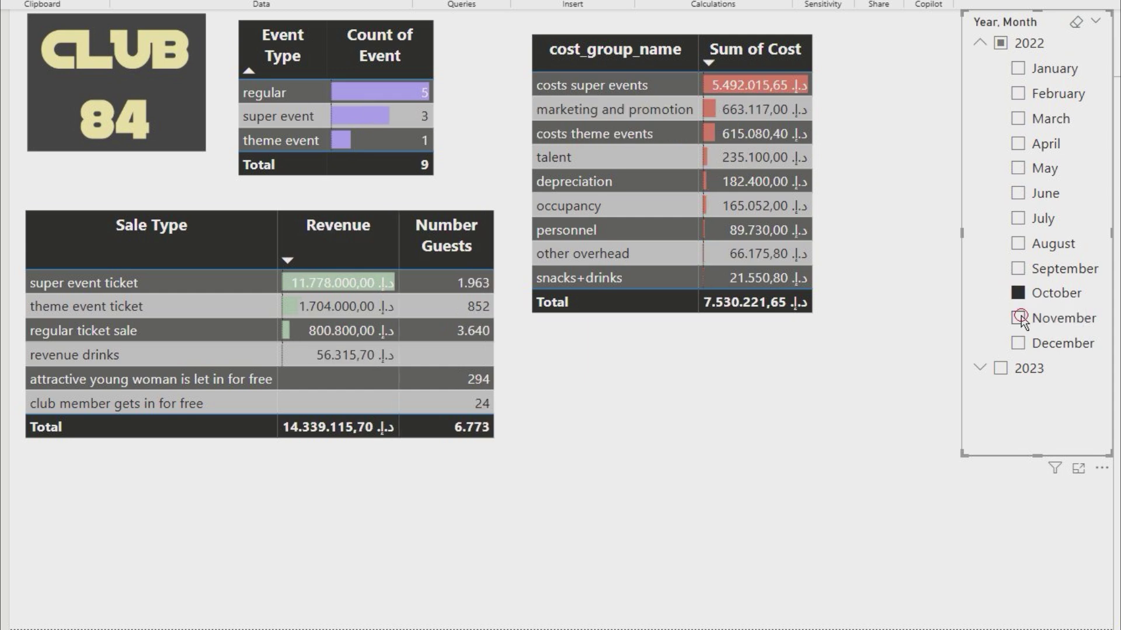
pyautogui.click(1019, 318)
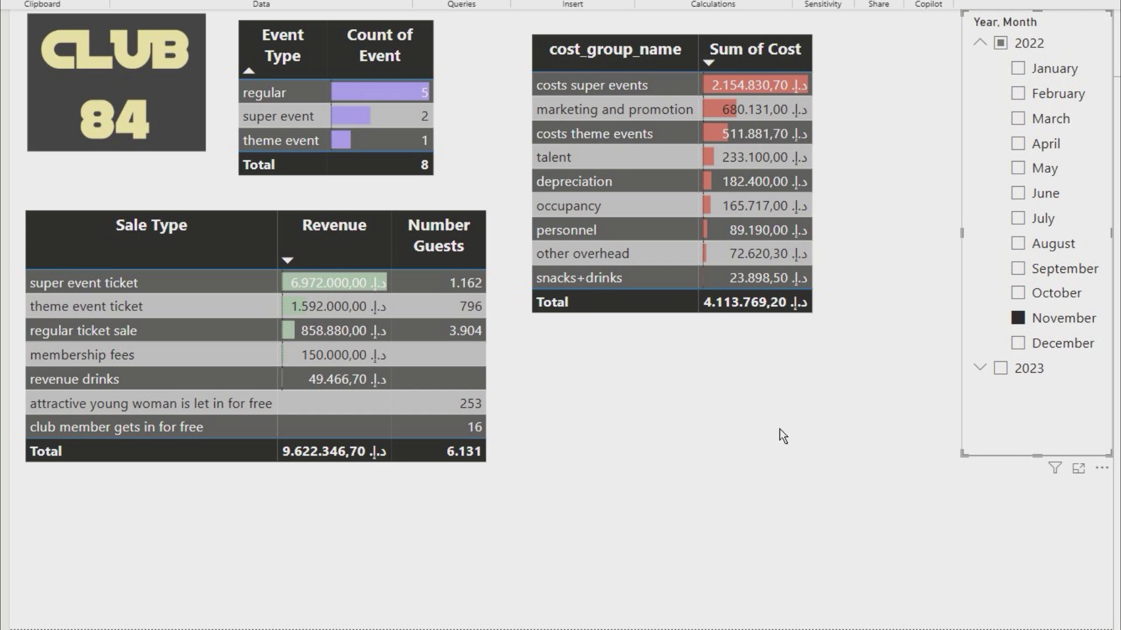
# - Filter the tables to September 2022, clear that month, and filter them to April 2022
pyautogui.click(1020, 272)
pyautogui.click(1020, 272)
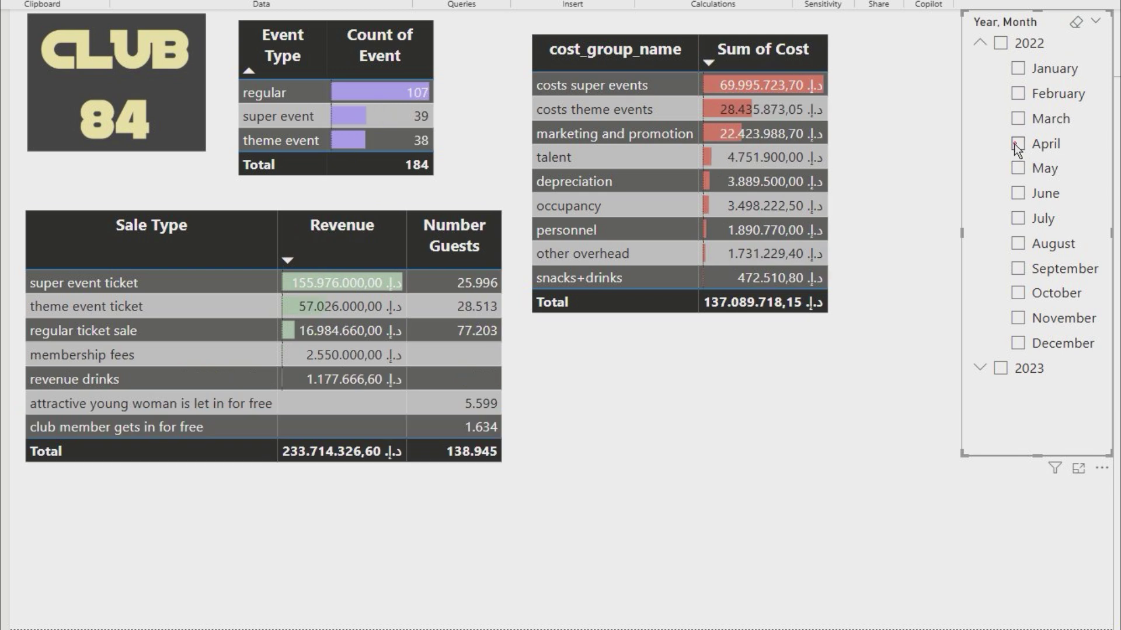
pyautogui.click(1017, 144)
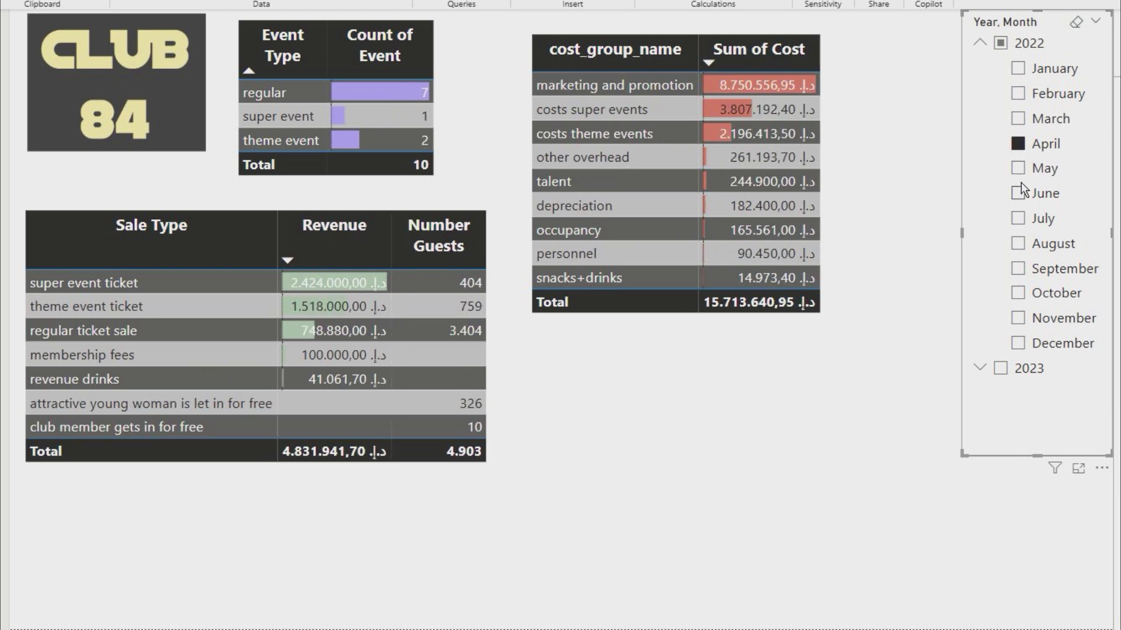
# - View the event, sales and cost tables for January, March, April, May, June and July 2022, filtering one month at a time
pyautogui.click(1017, 68)
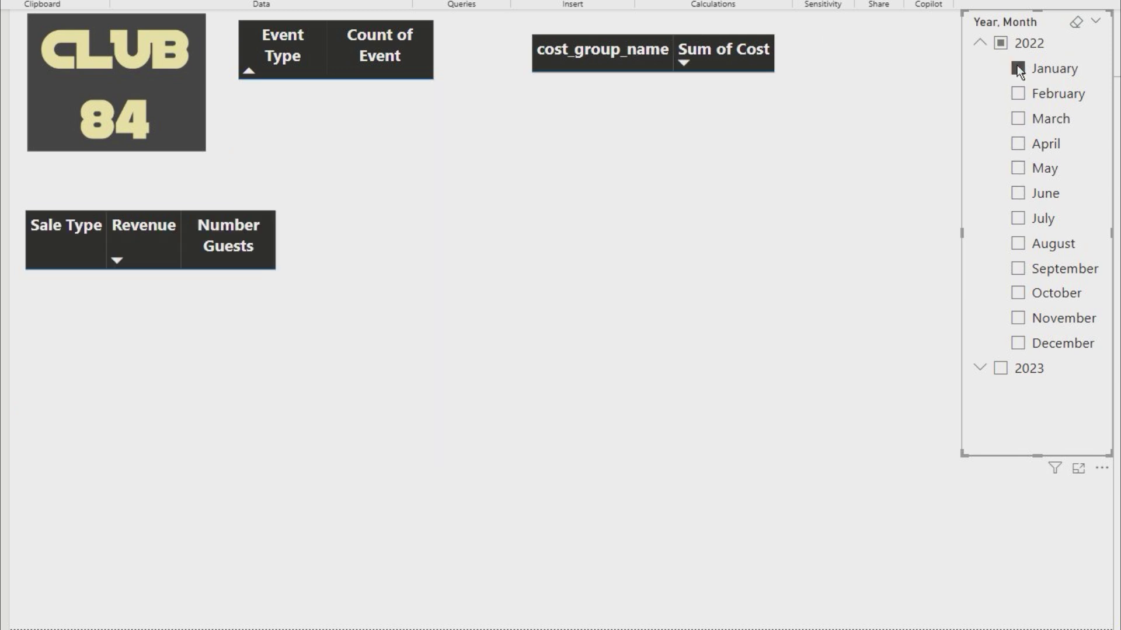
pyautogui.click(1020, 120)
pyautogui.click(1017, 144)
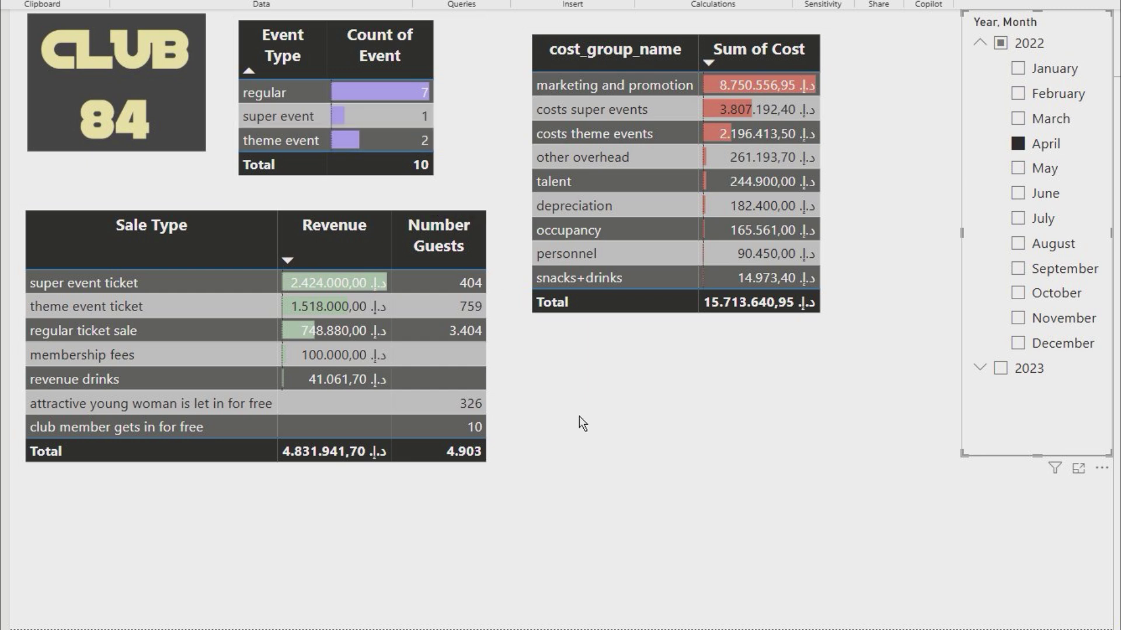
pyautogui.click(1014, 166)
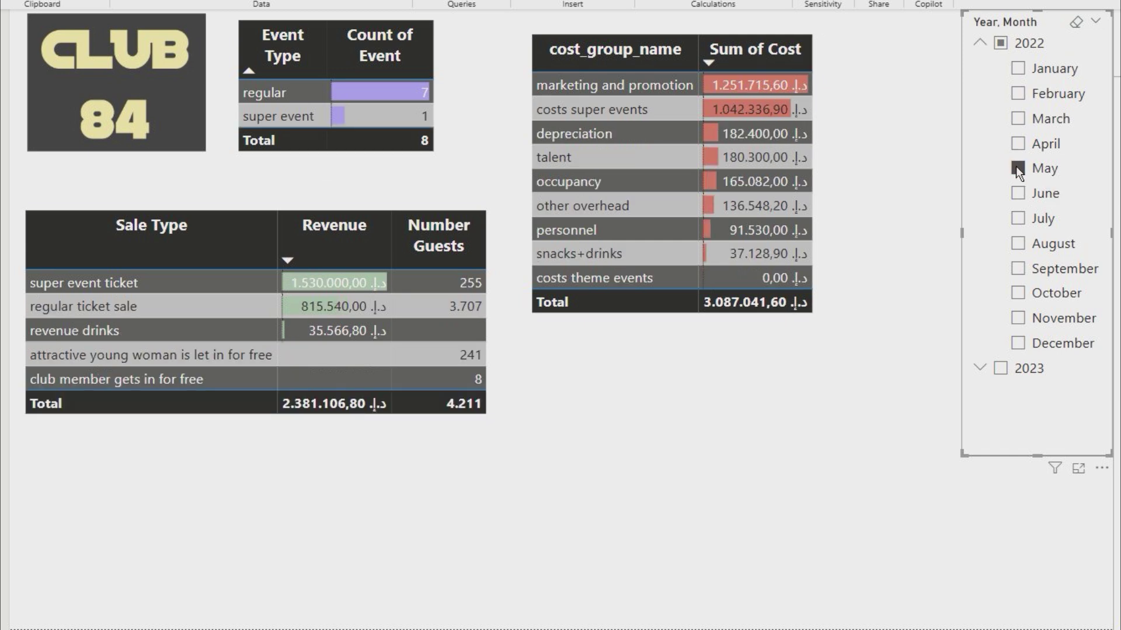
pyautogui.click(1018, 195)
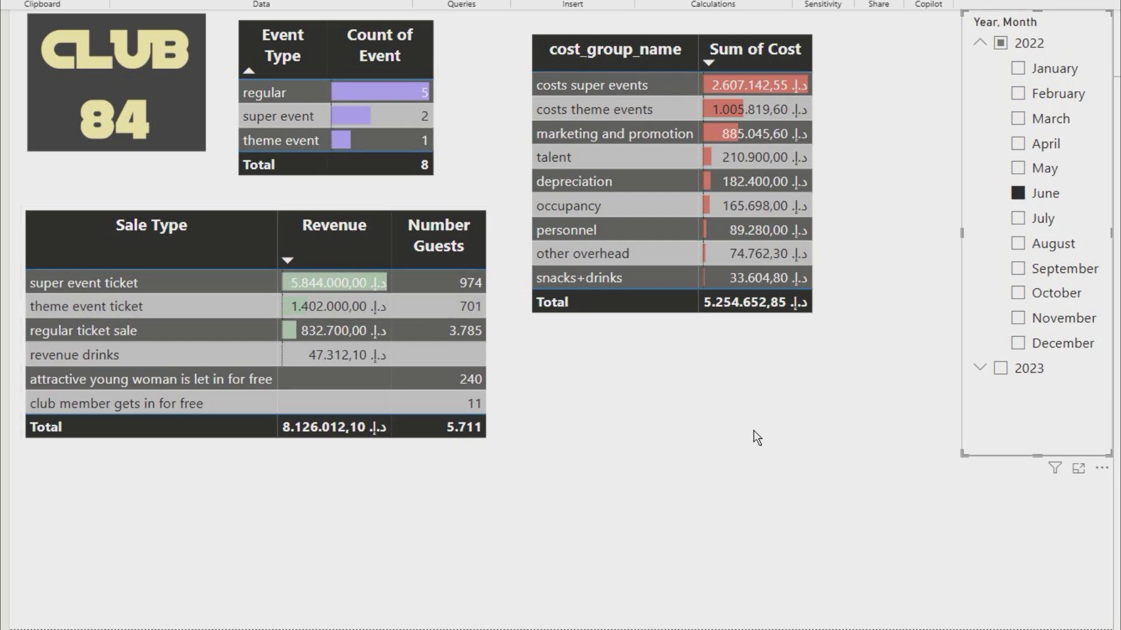
pyautogui.click(935, 381)
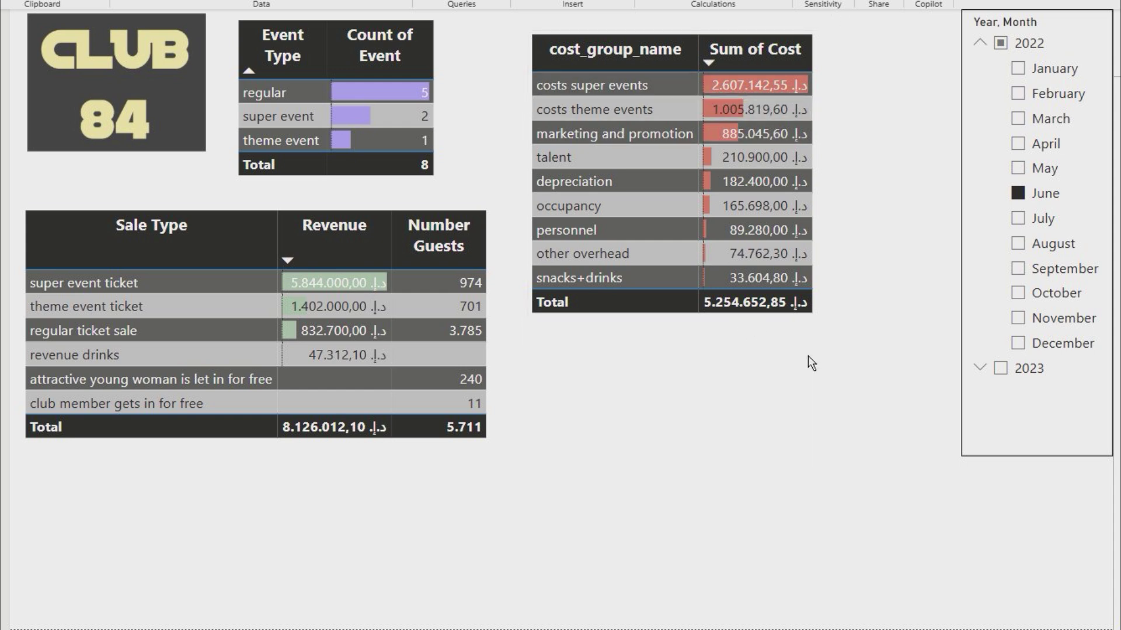
pyautogui.click(1021, 220)
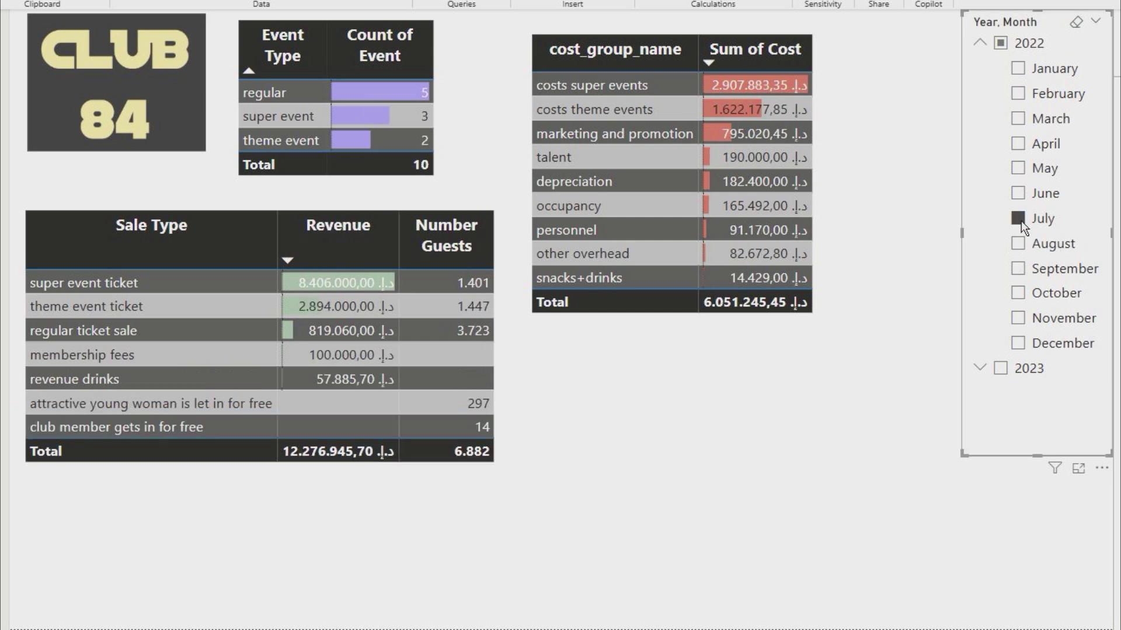
# - Collapse 2022, expand the months of 2023, view the tables for January and February 2023, and clear the month filter
pyautogui.click(981, 44)
pyautogui.click(980, 69)
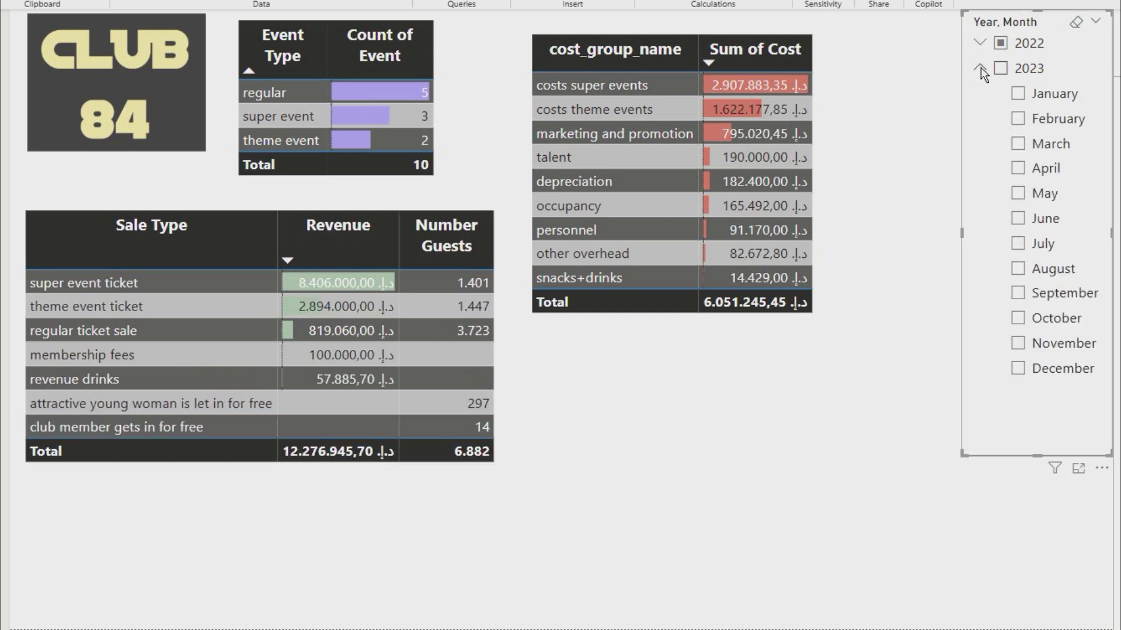
pyautogui.click(1016, 94)
pyautogui.click(1015, 120)
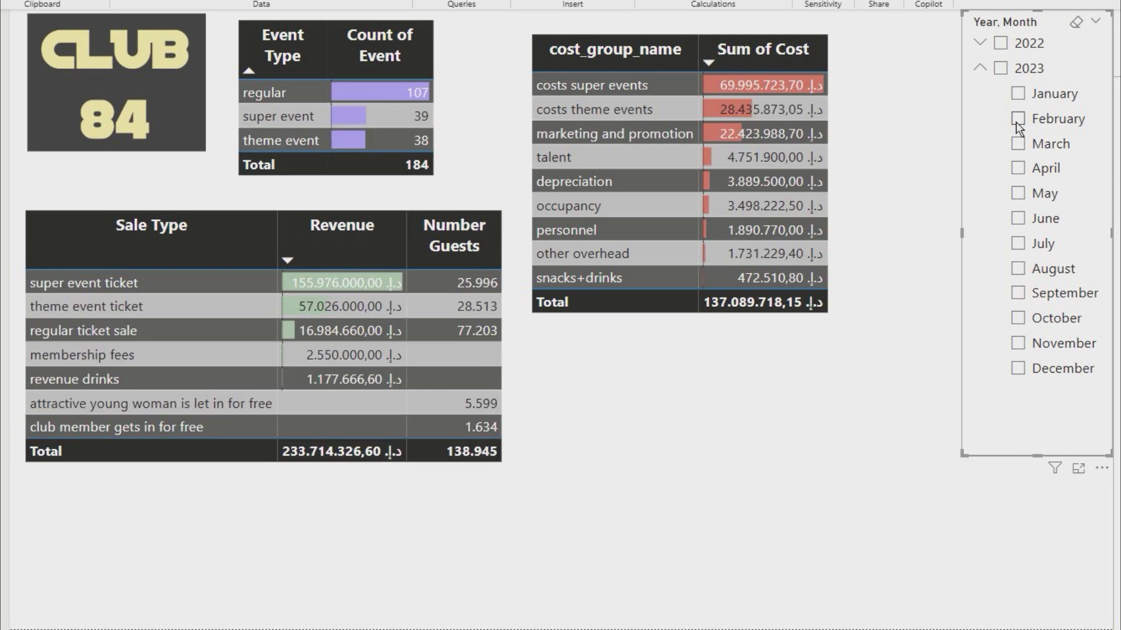
pyautogui.click(1015, 200)
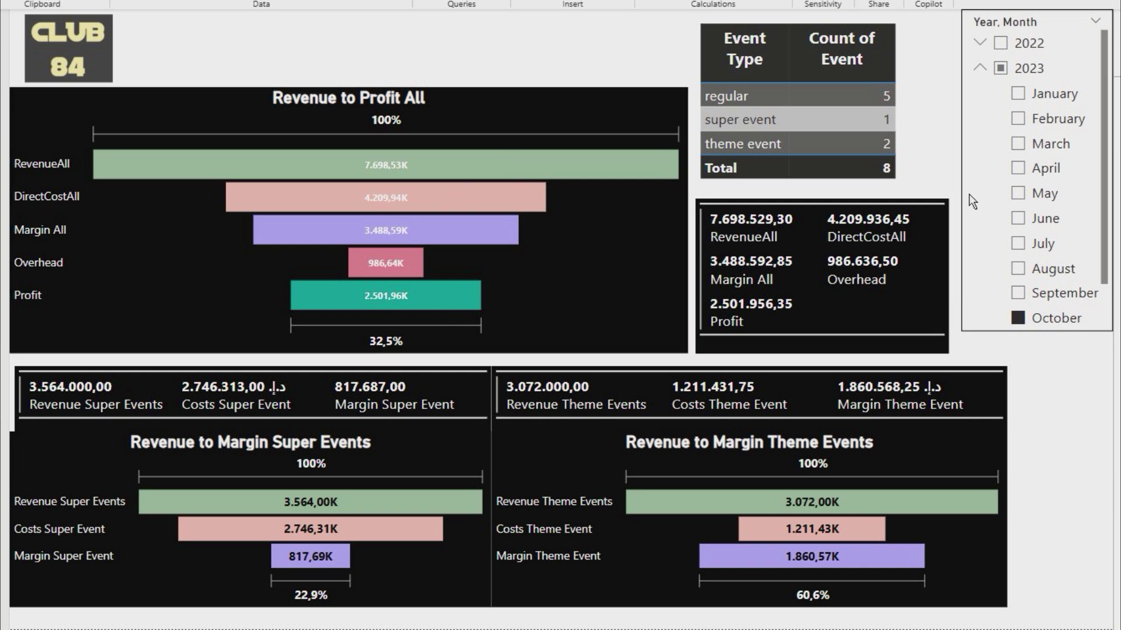
# - View the revenue-to-profit and event margin funnels for April, May, June and July 2023, filtering one month at a time
pyautogui.click(1021, 171)
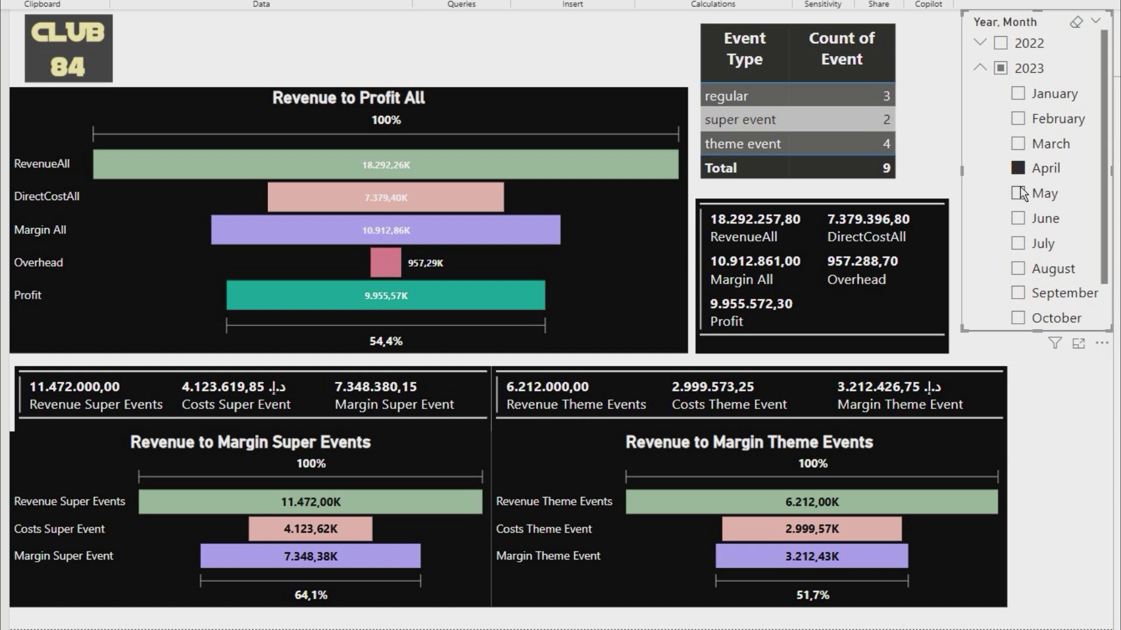
pyautogui.click(1020, 198)
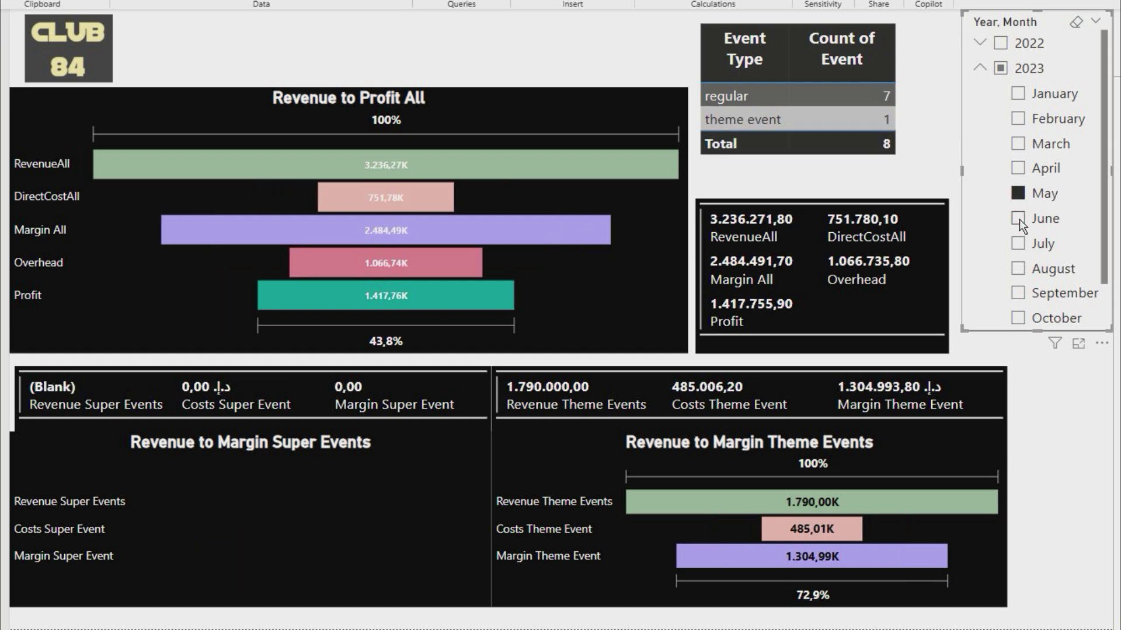
pyautogui.click(1019, 219)
pyautogui.click(1018, 244)
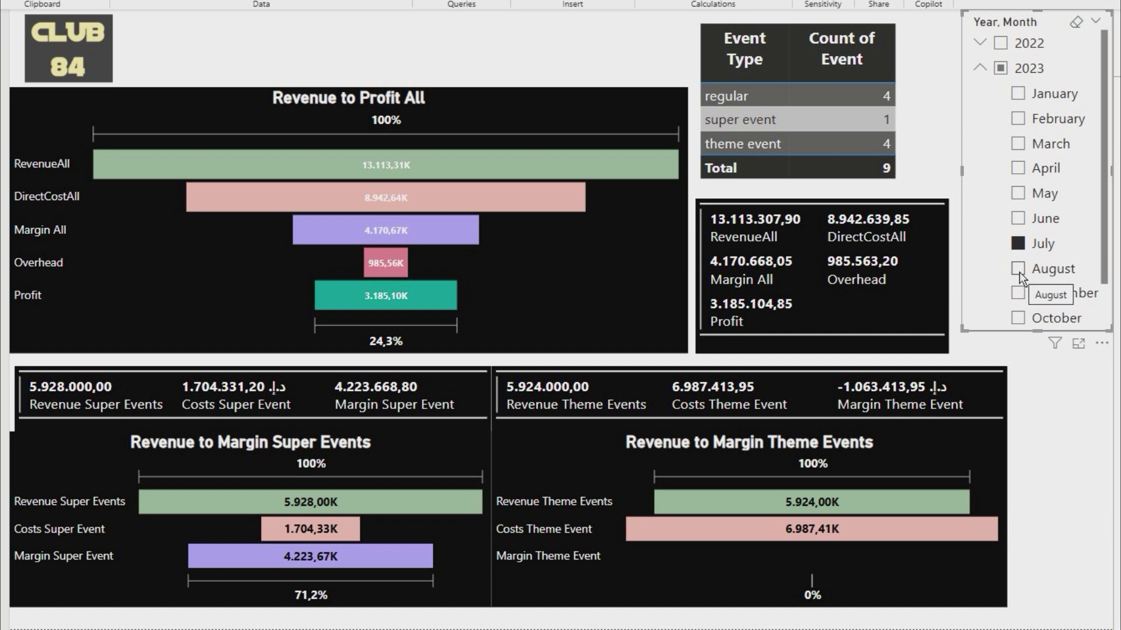
pyautogui.click(1020, 217)
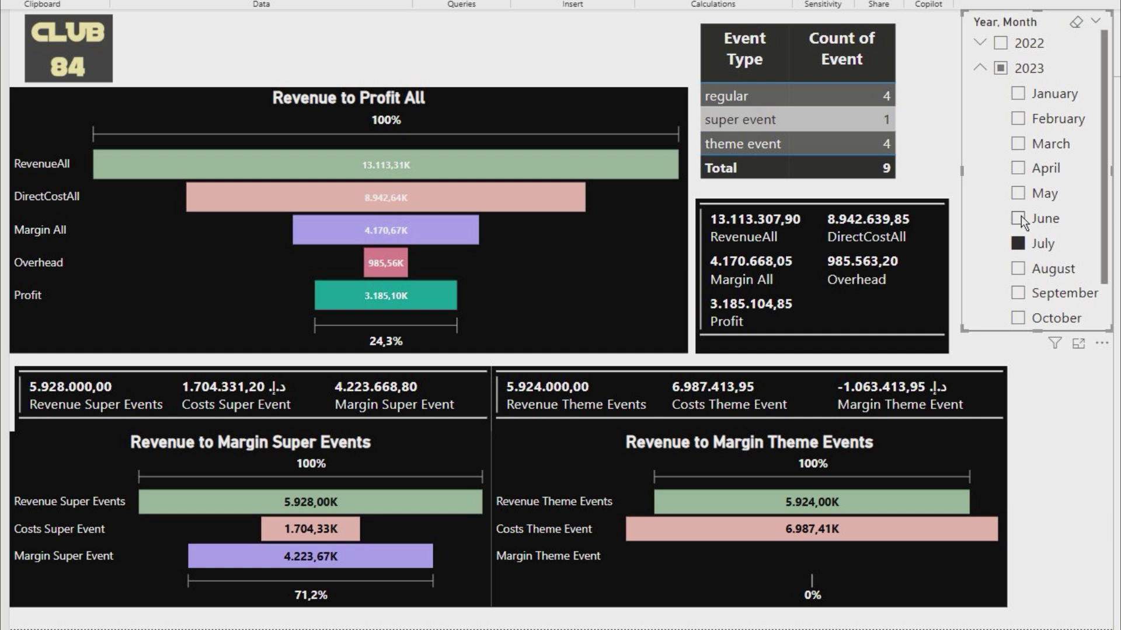
# - View the profit and margin funnels for August, September, October and November 2023 in turn
pyautogui.click(1017, 268)
pyautogui.click(1018, 294)
pyautogui.click(1019, 316)
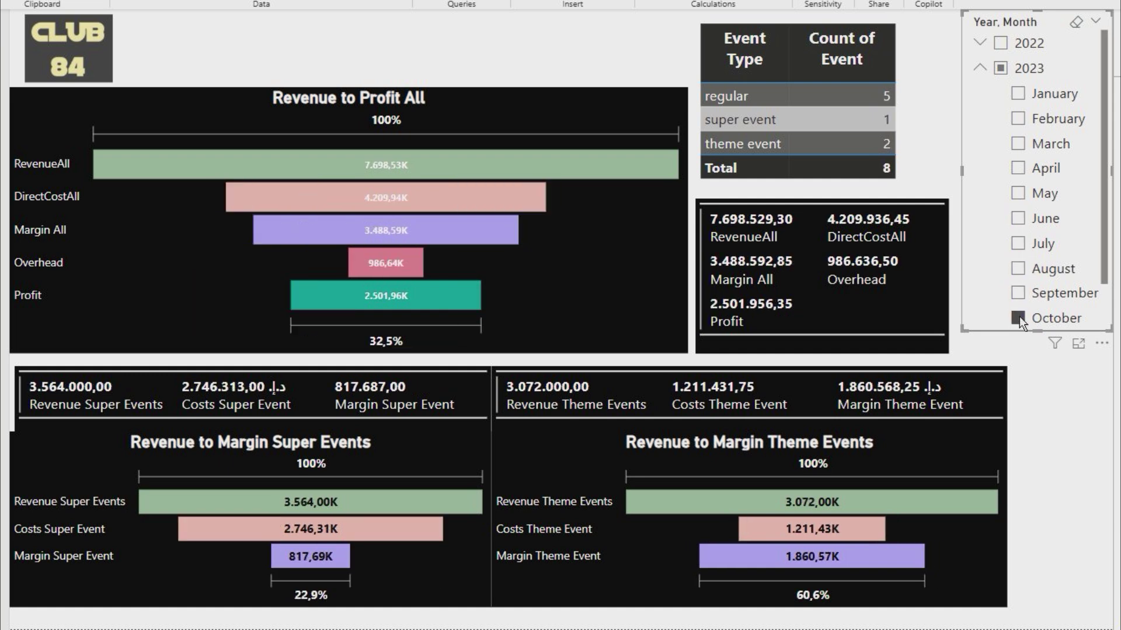
pyautogui.moveTo(1107, 268); pyautogui.dragTo(1109, 313)
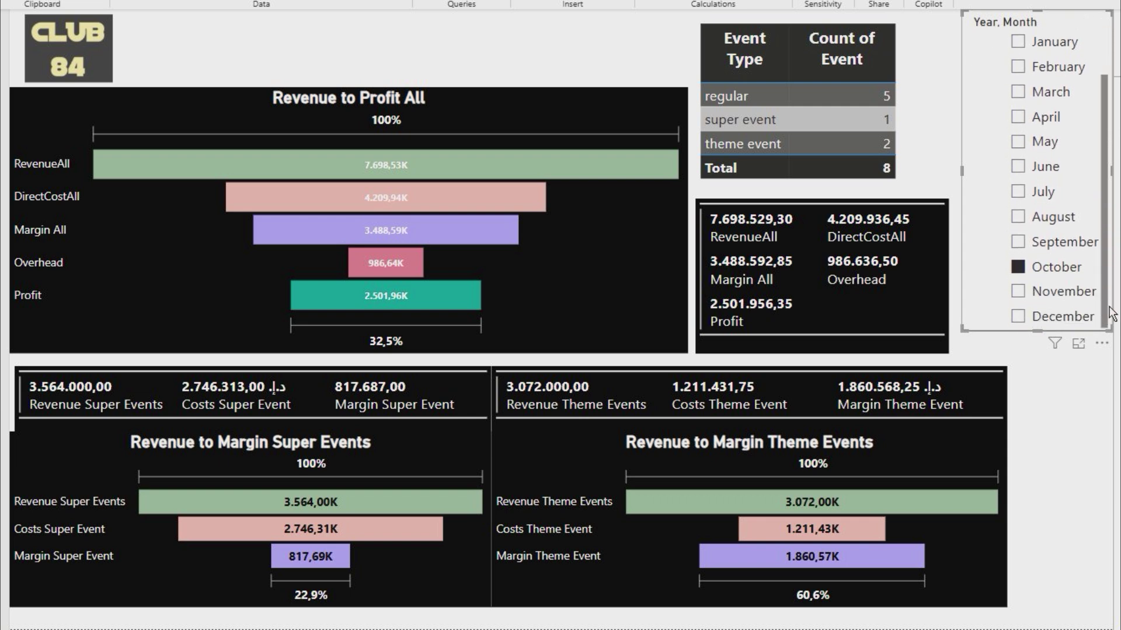
pyautogui.click(1018, 291)
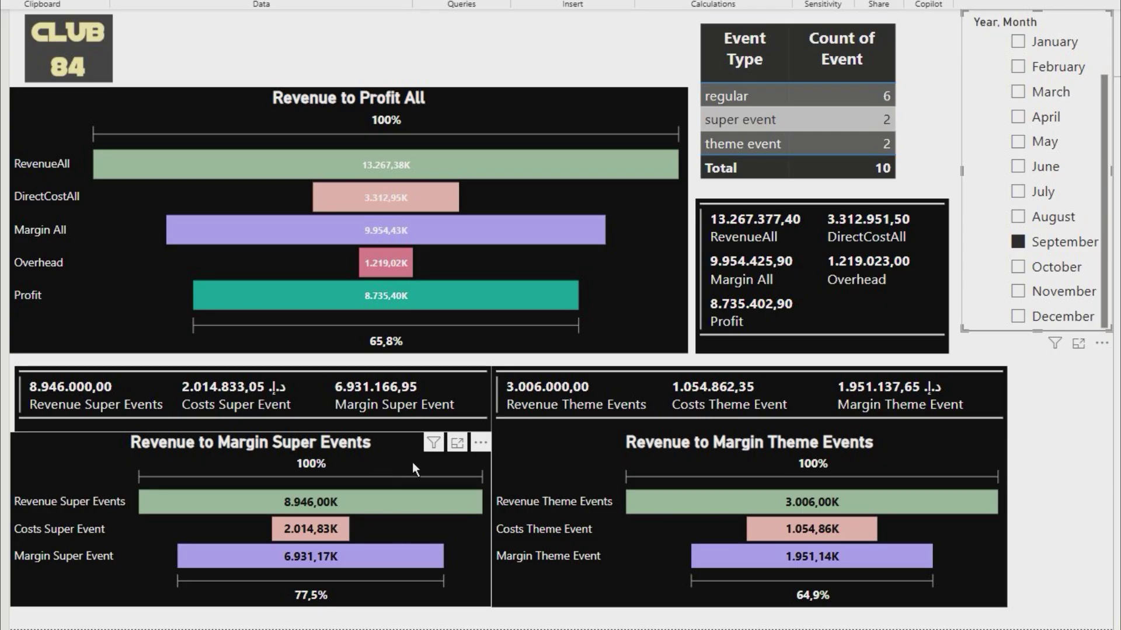
# - Examine the super event and theme event margin funnels for September 2023, and filter the page to October and November 2023 in turn
pyautogui.click(412, 463)
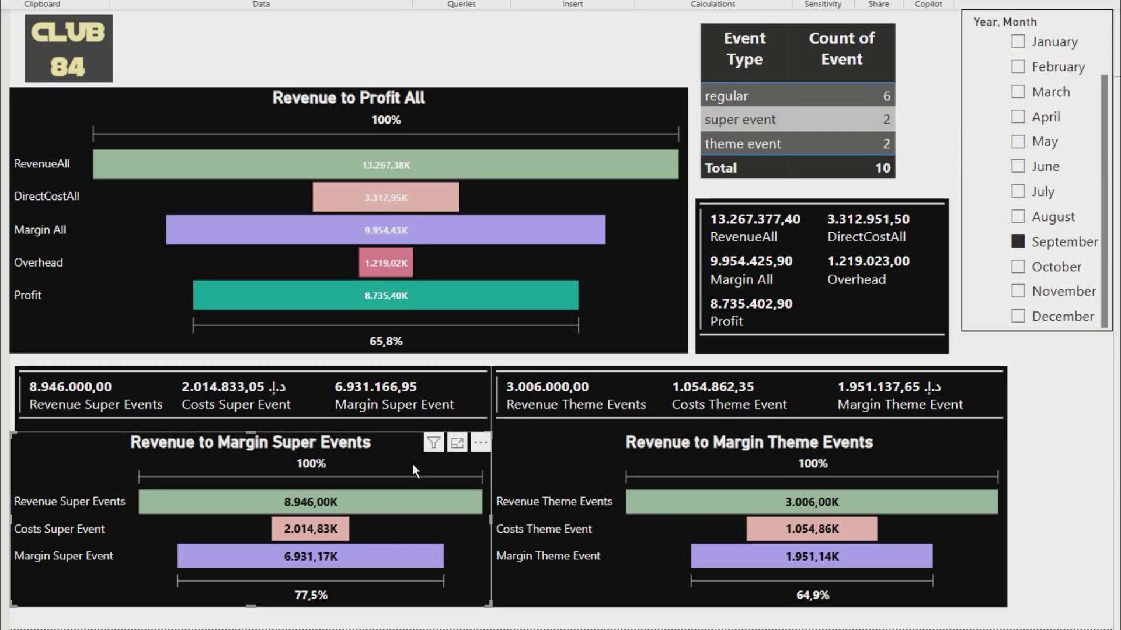
pyautogui.click(921, 459)
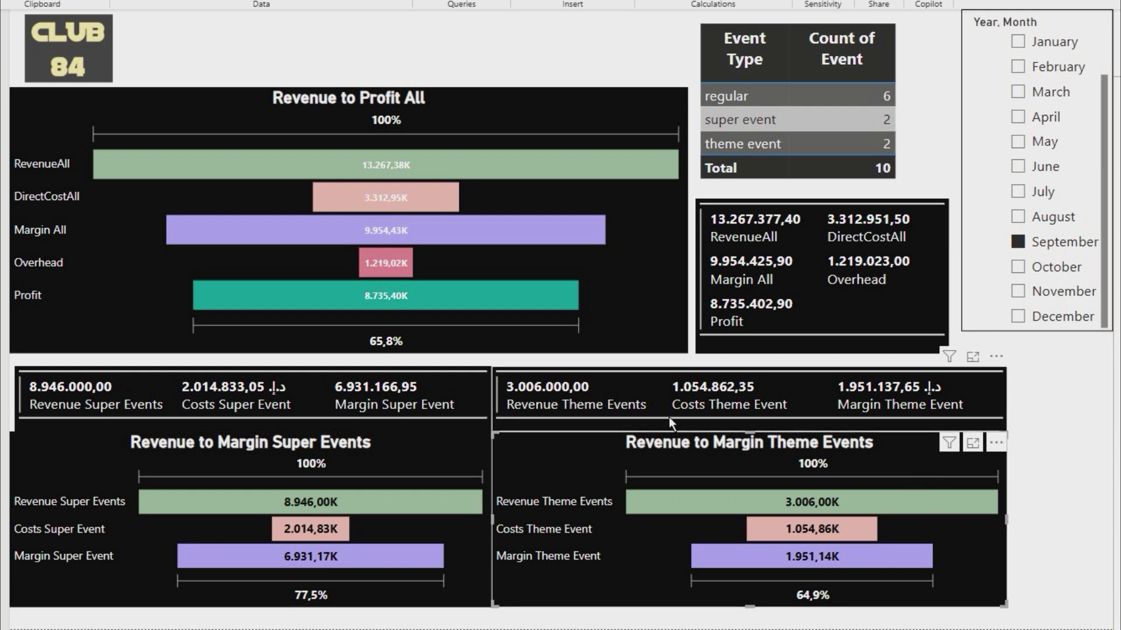
pyautogui.click(1018, 268)
pyautogui.click(1018, 292)
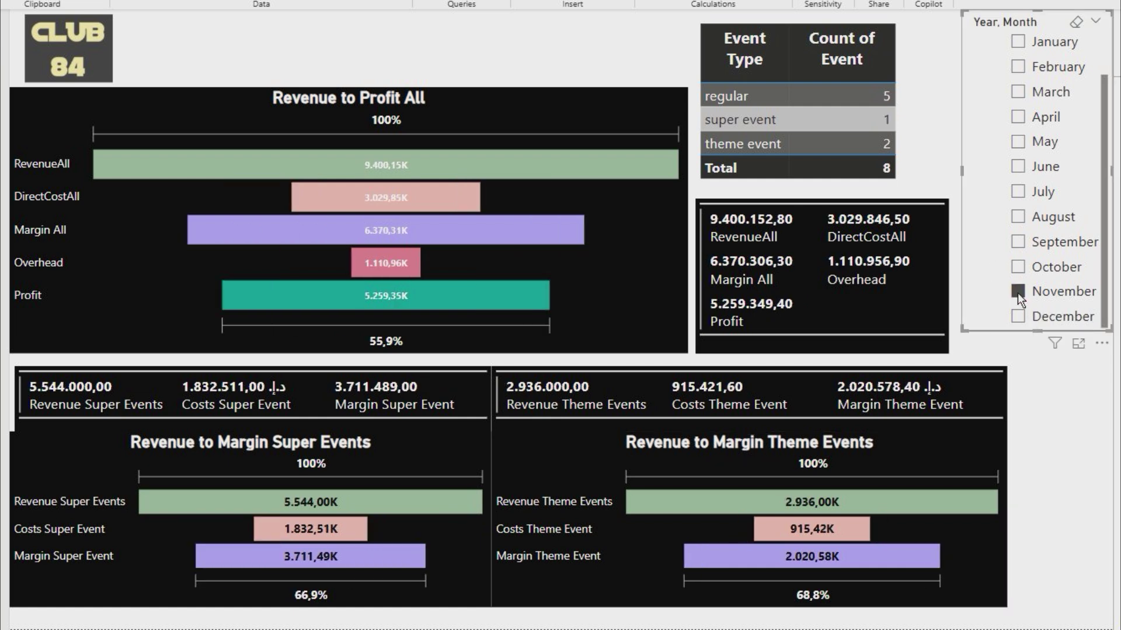